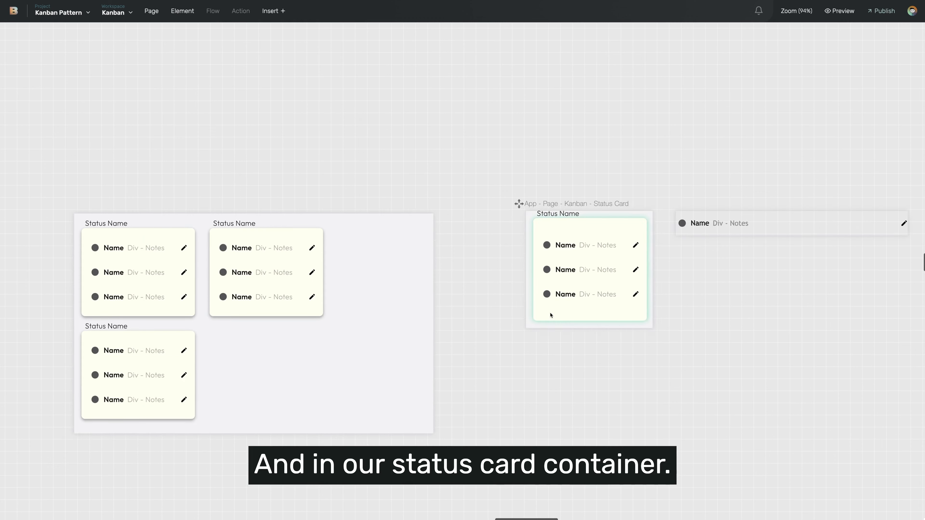
- Insert a Button element inside the Status Card - Outer container
mouse_move(173, 92)
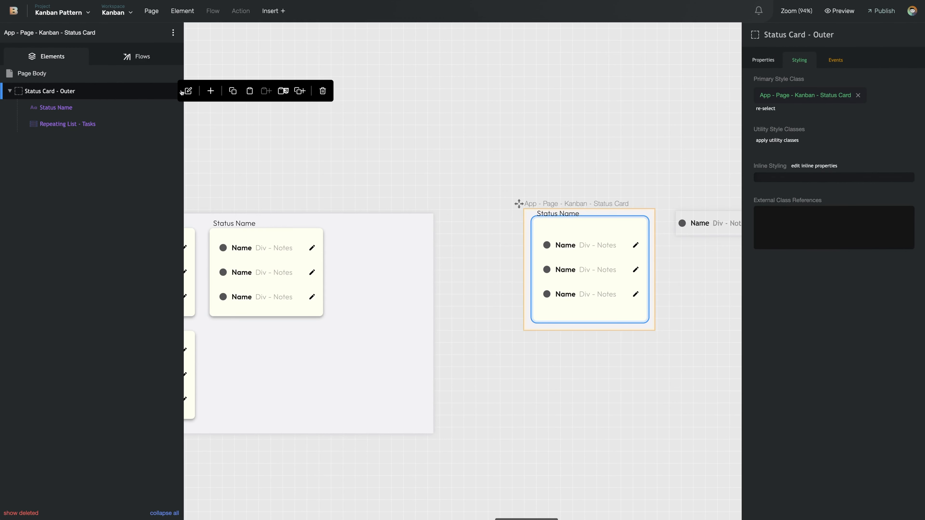
click(211, 91)
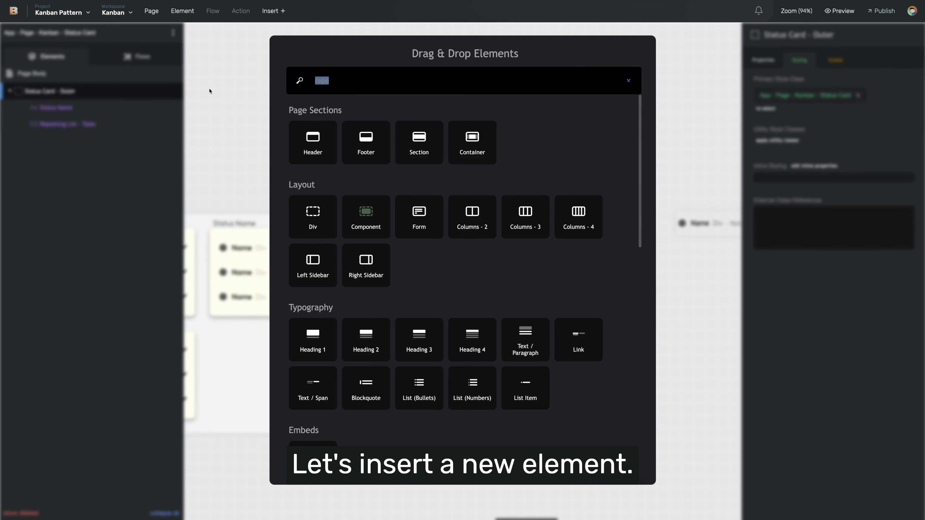
text(butt)
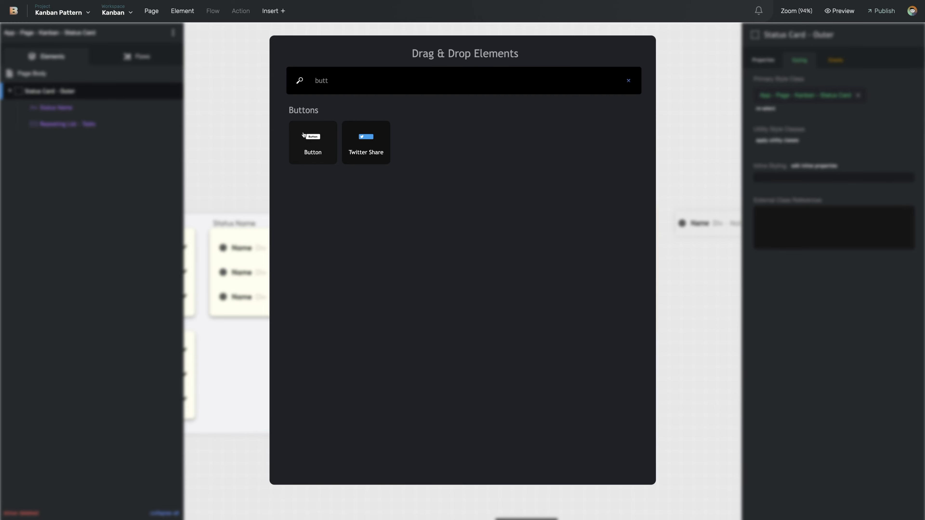
click(304, 135)
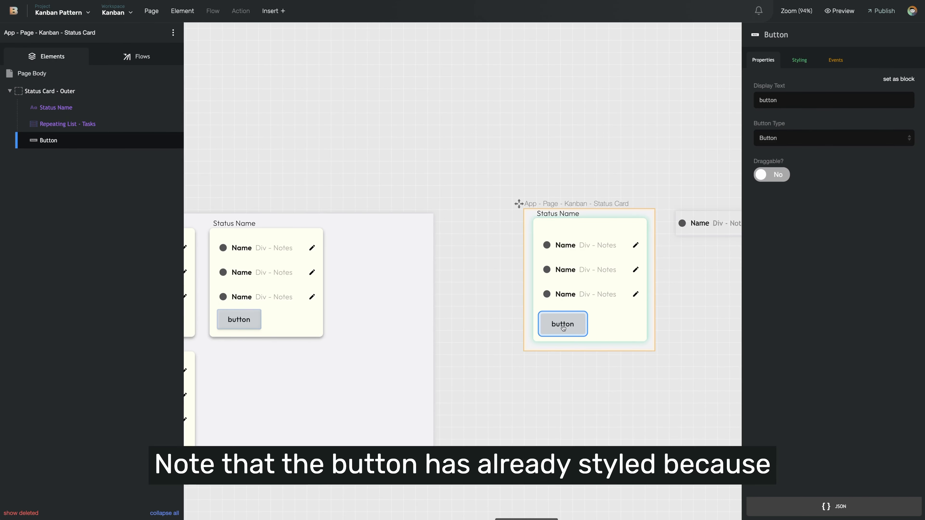
- Review the new button's primary style class and set its display text to "New Task"
click(800, 60)
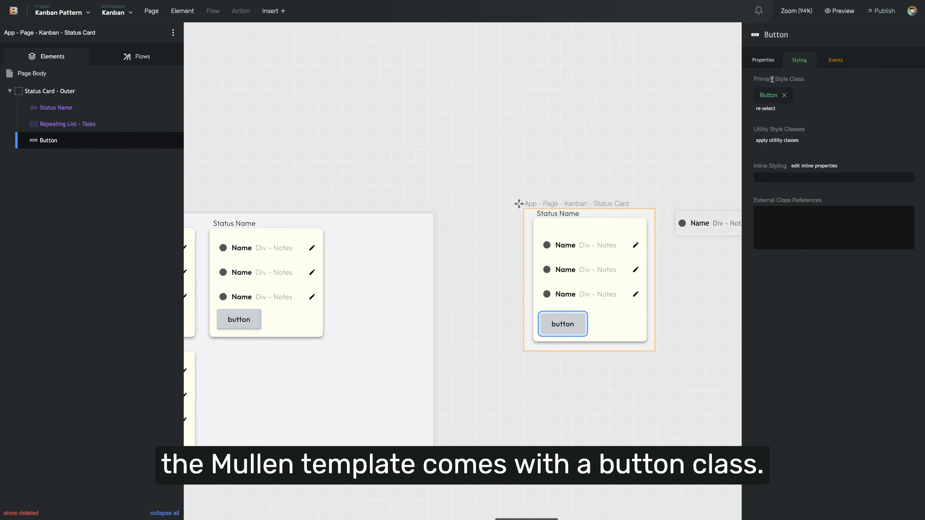
click(767, 96)
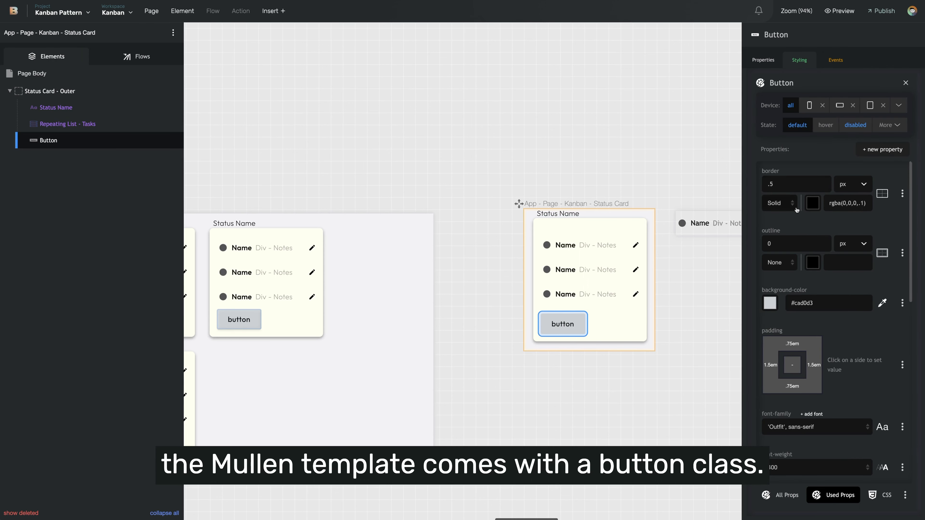
click(764, 60)
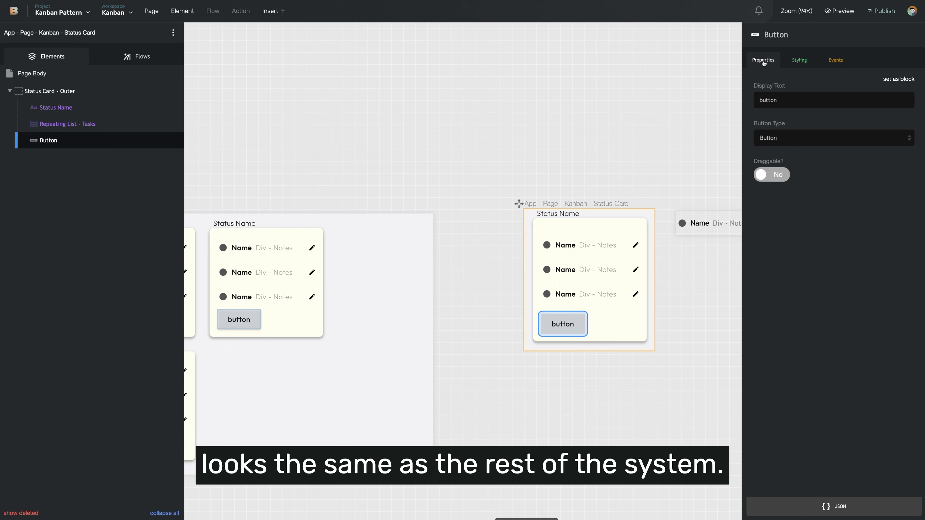
double_click(769, 101)
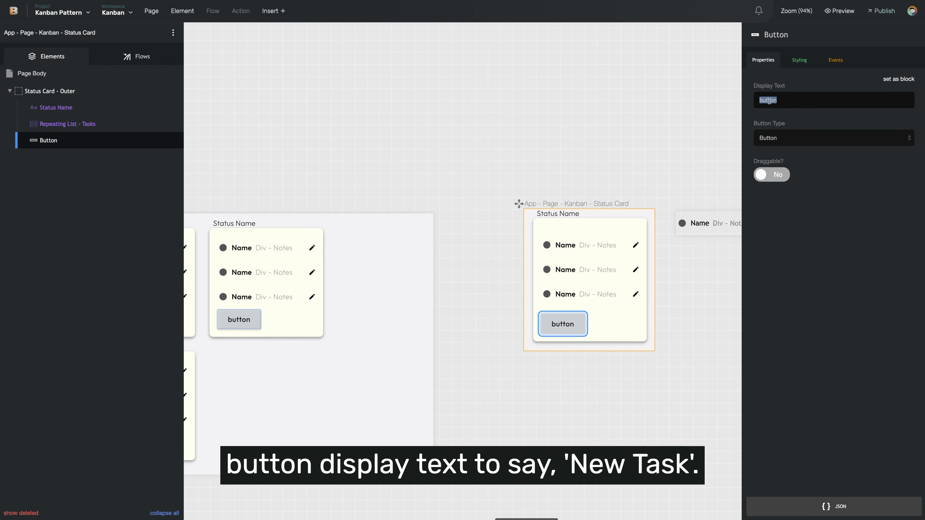
text(New Task)
click(792, 304)
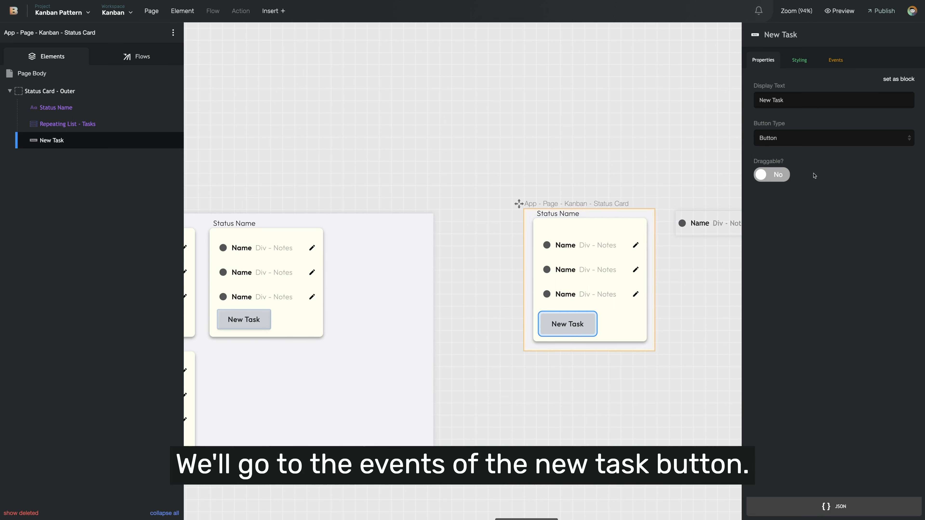
- Create a new flow named "Create Task" on the New Task button's click event
click(837, 61)
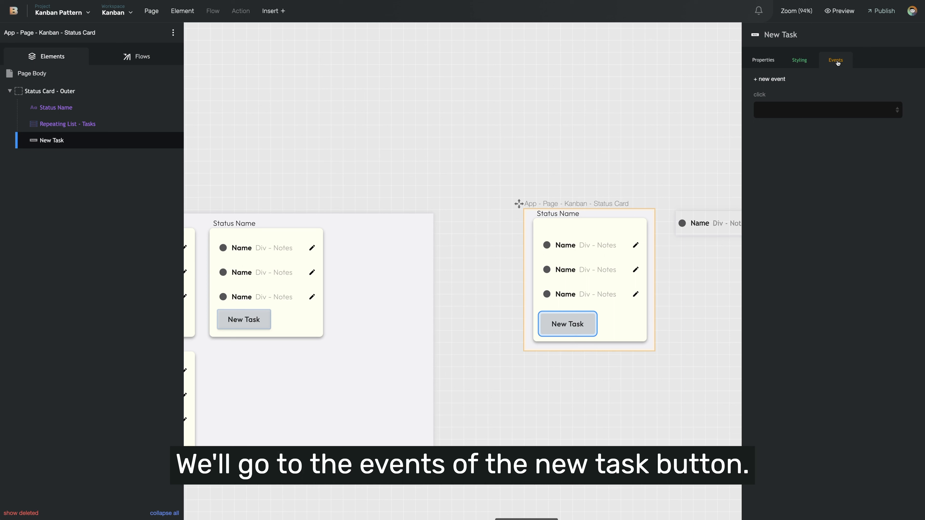
click(788, 110)
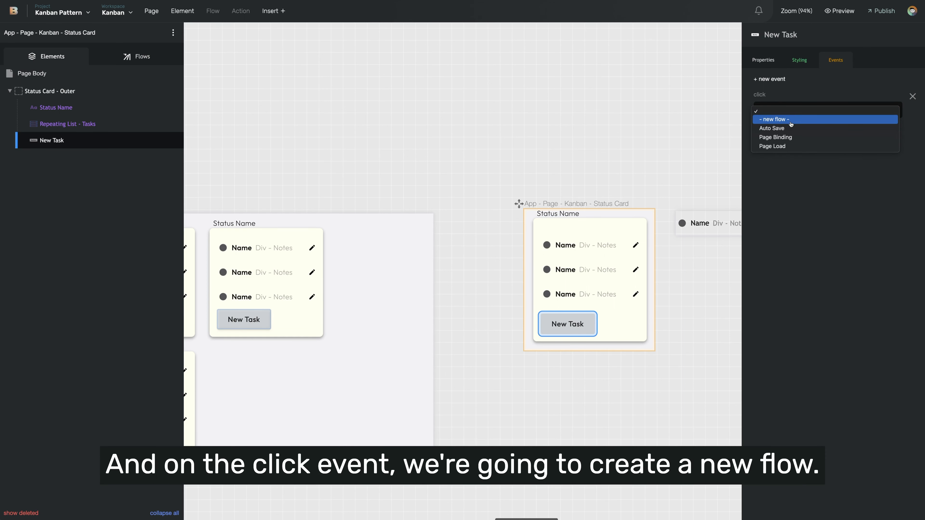
click(803, 119)
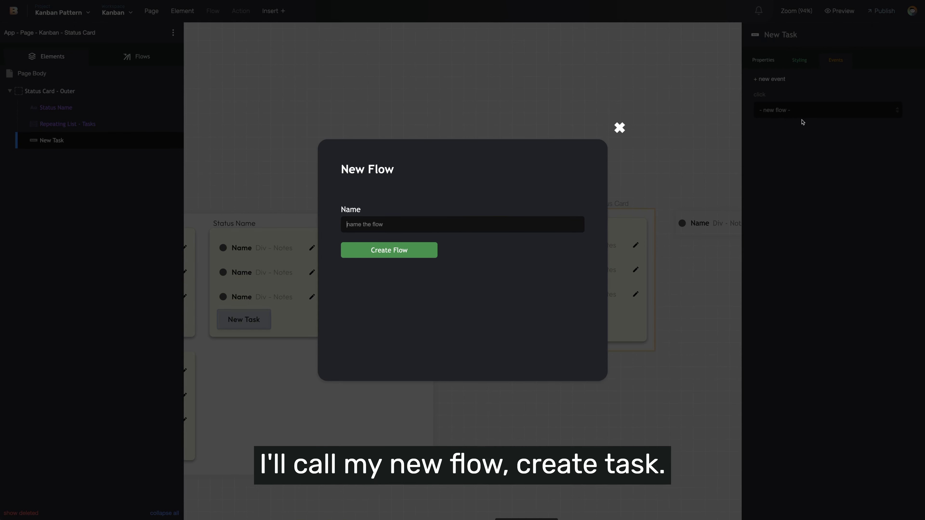
text(Create Task)
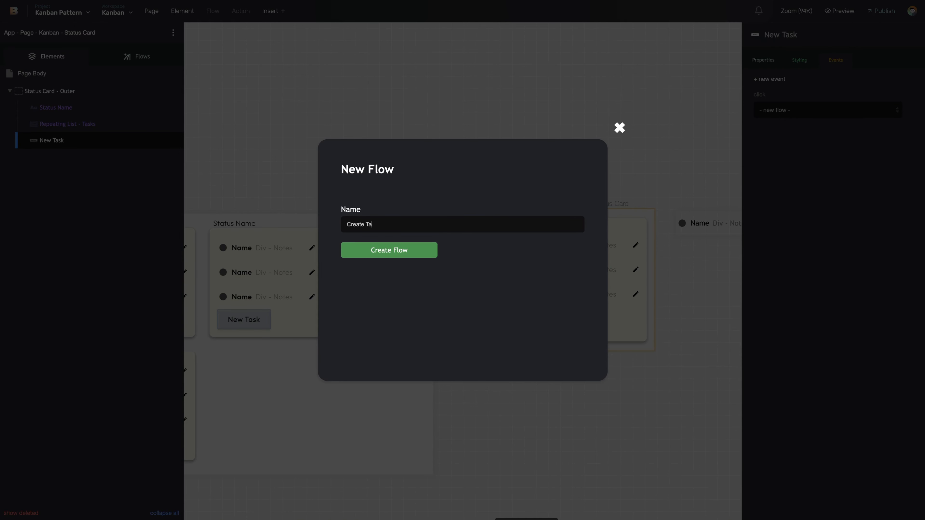
click(429, 255)
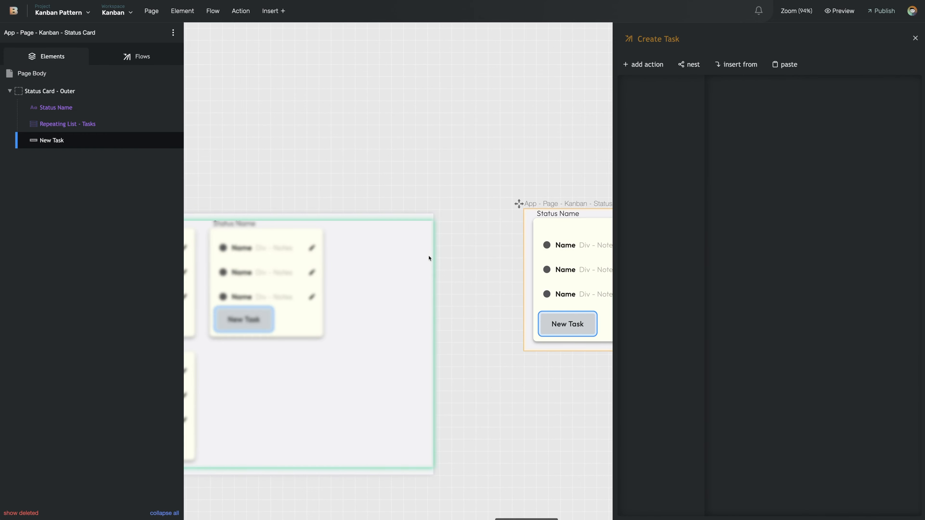
- Add a "Data - create record" action to the Create Task flow and set its data collection to Tasks
click(650, 65)
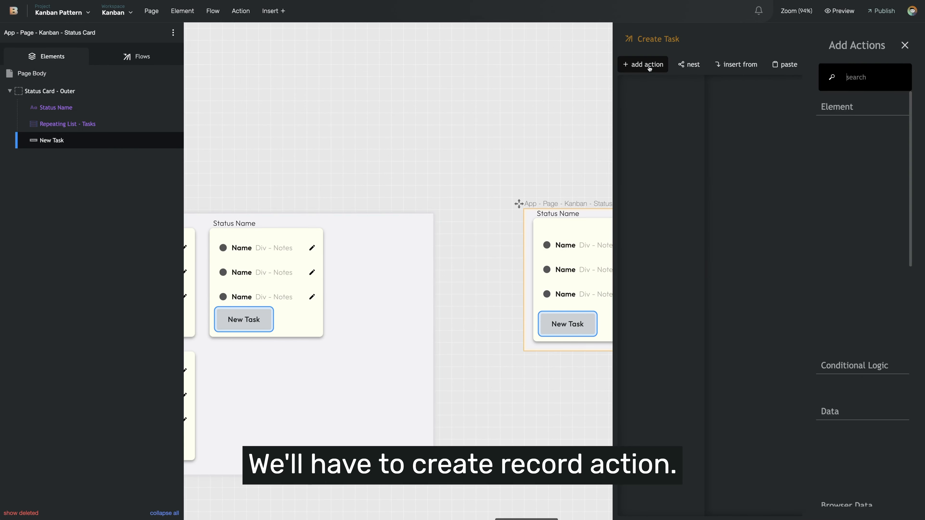
text(create record)
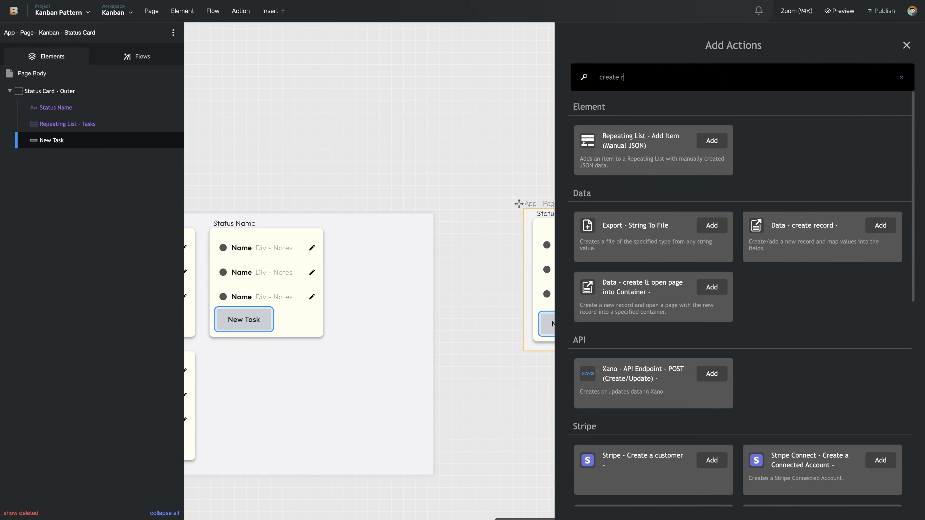
click(712, 138)
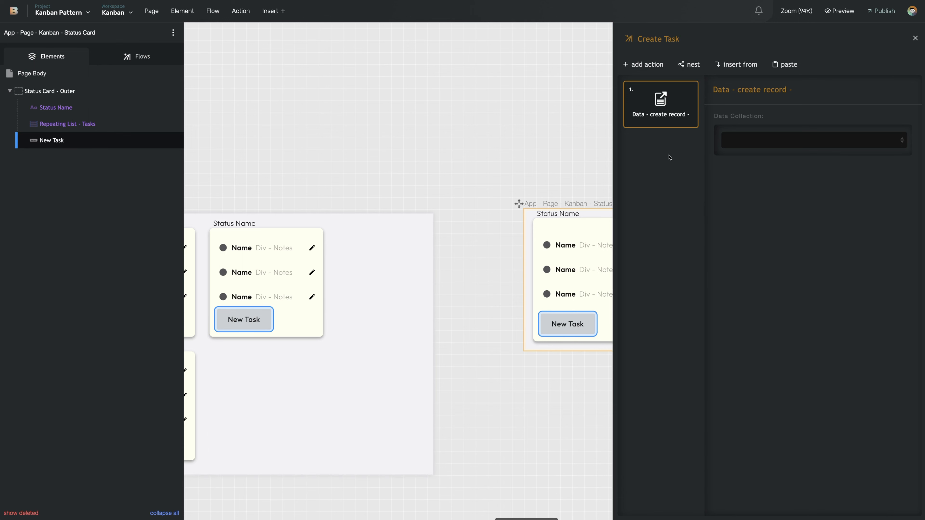
click(750, 141)
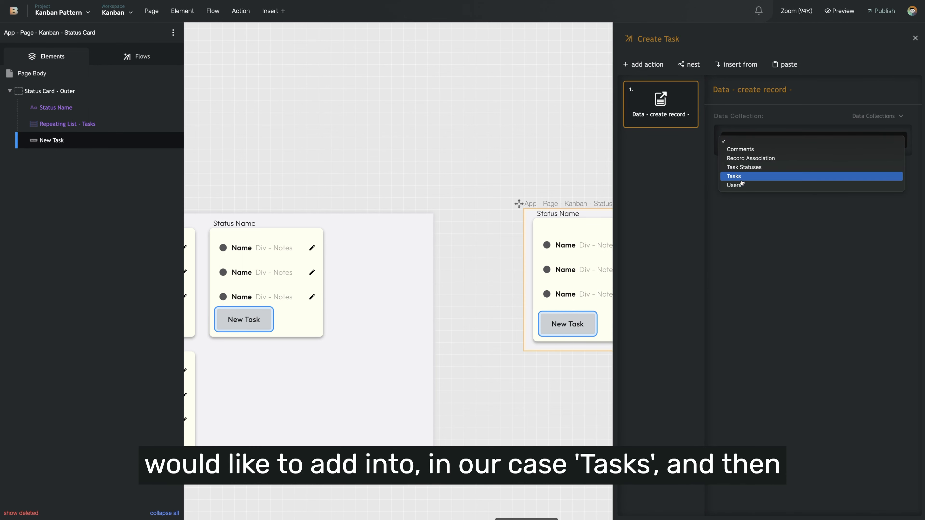
click(751, 176)
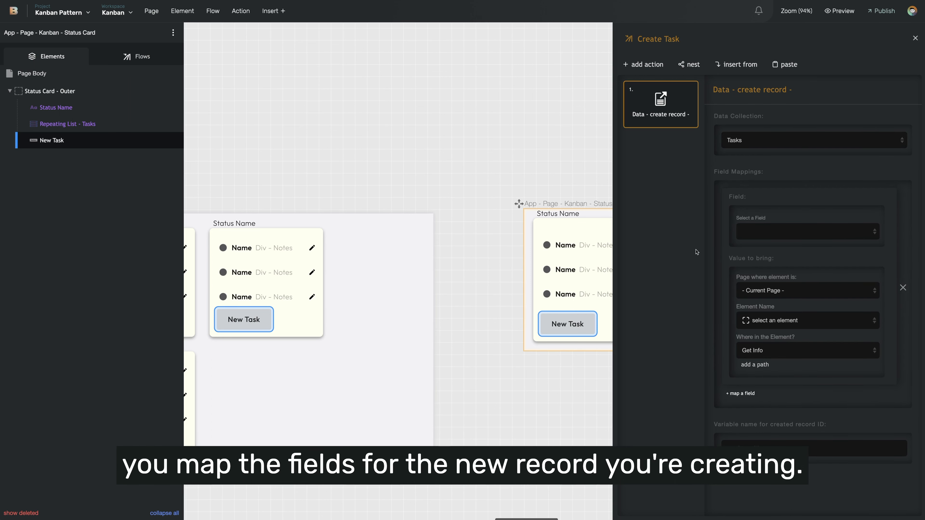
- Map the Task Title field to the static text value "new task"
click(750, 230)
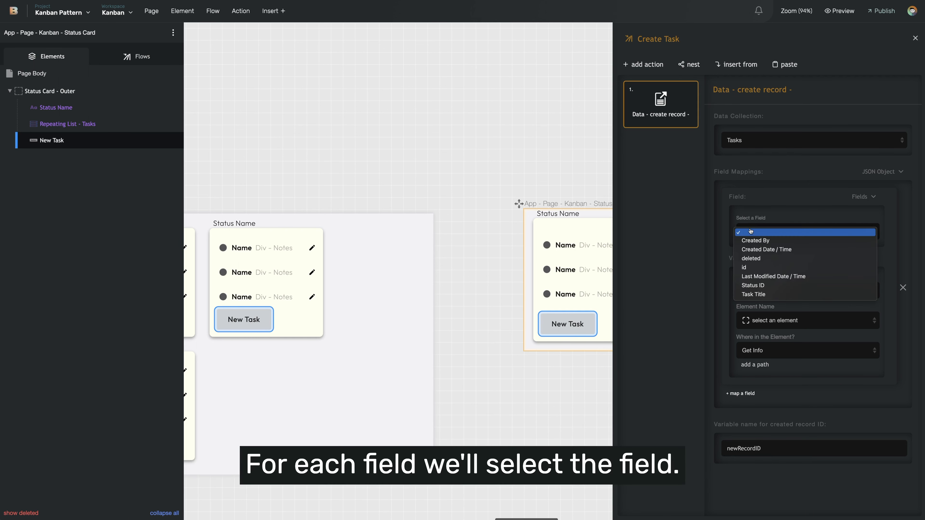
click(780, 294)
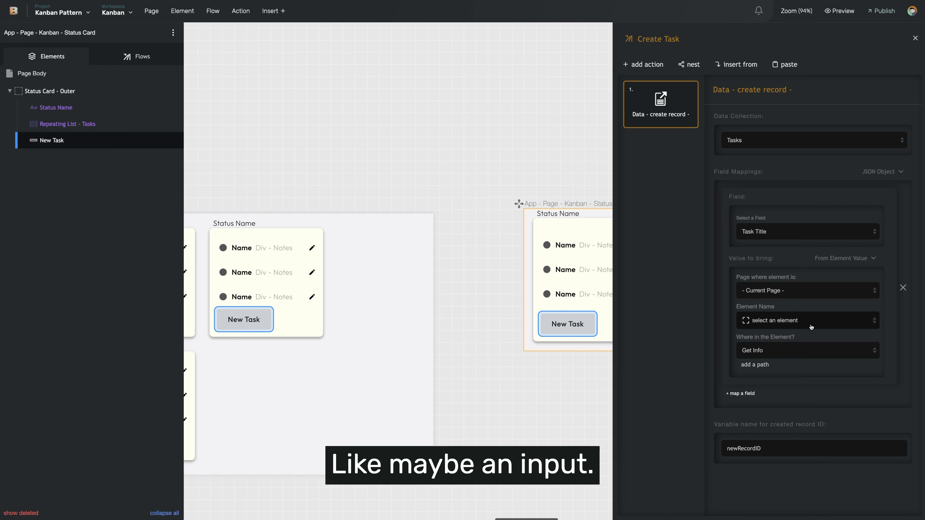
click(830, 260)
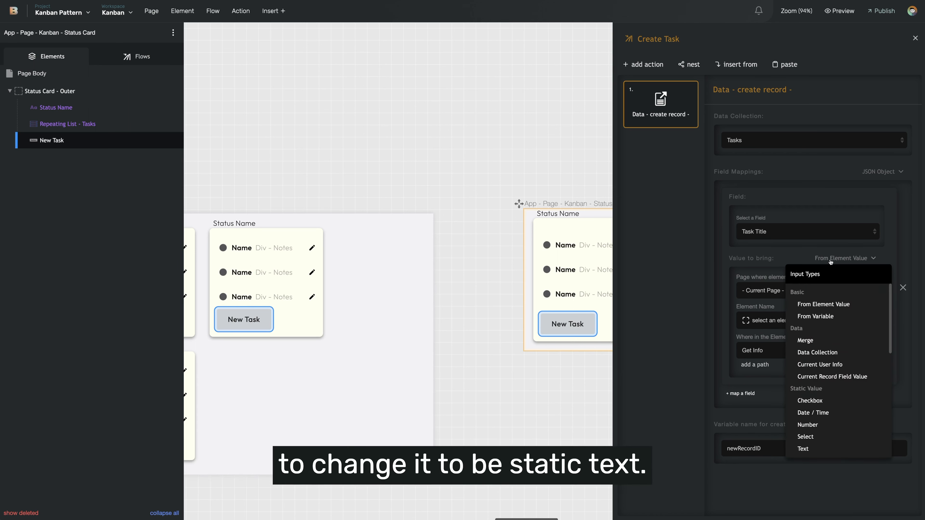
click(824, 450)
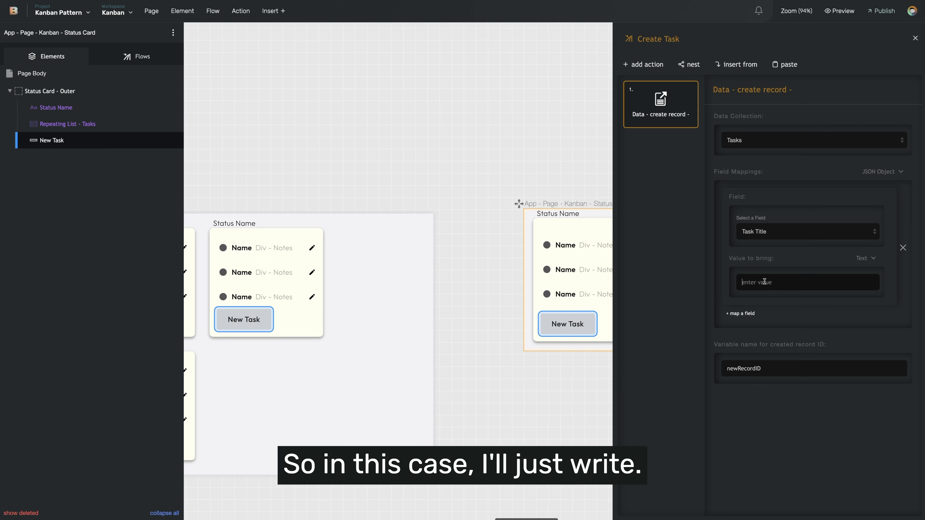
text(new task)
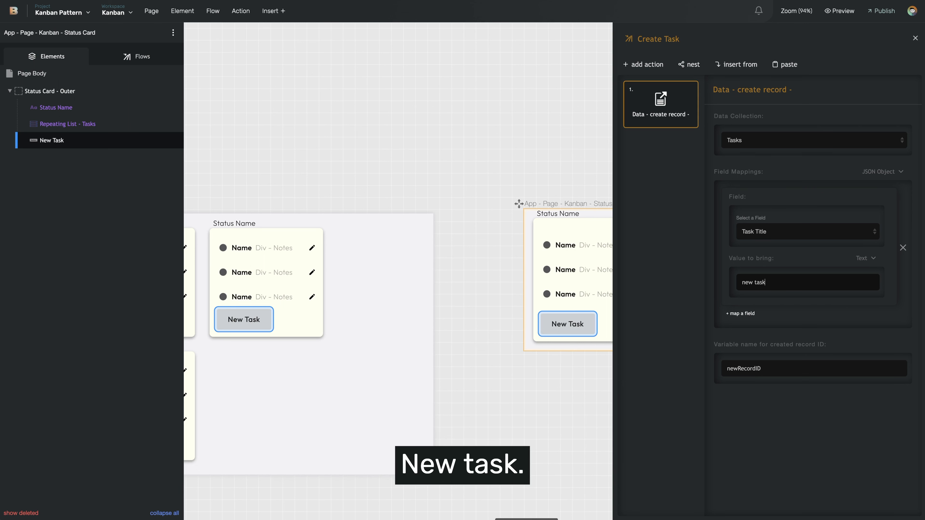
- Add a second field mapping to the create record action and choose Status ID as its field
click(746, 313)
scroll(761, 331, down, 3)
click(760, 309)
click(770, 359)
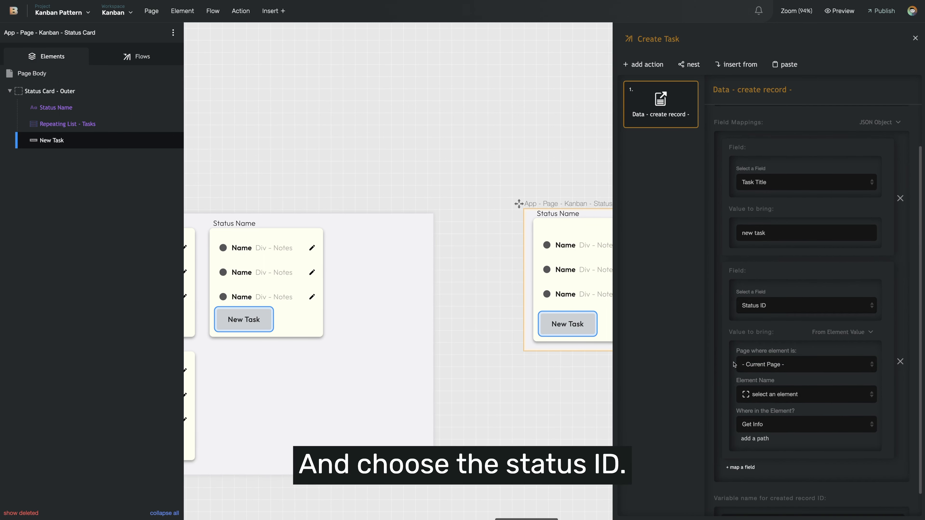
- Set the Status ID mapping's value to the Current Record Field Value id from the Task Statuses collection
scroll(725, 362, down, 2)
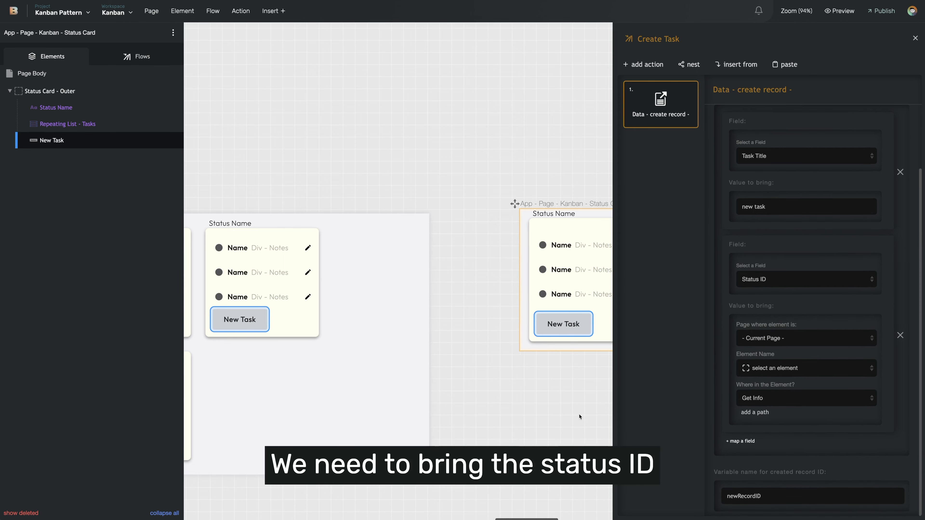
scroll(534, 402, right, 4)
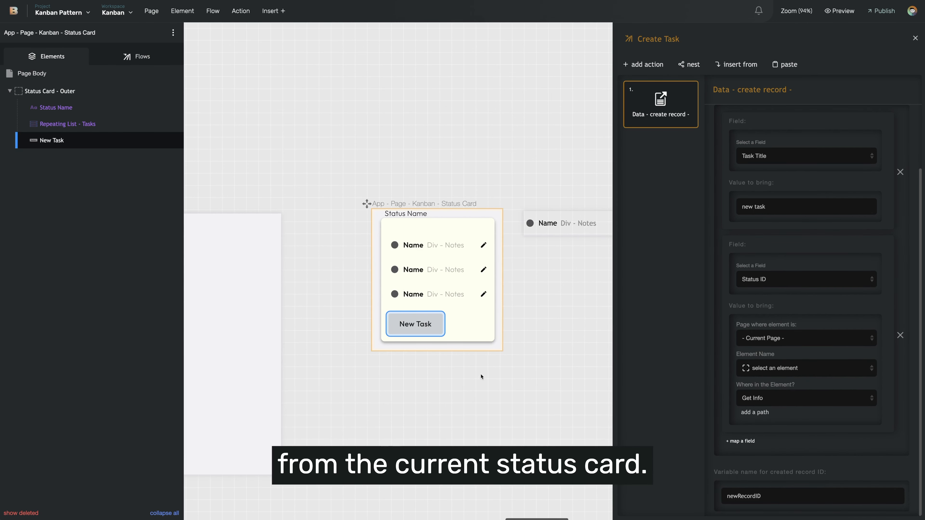
mouse_move(749, 314)
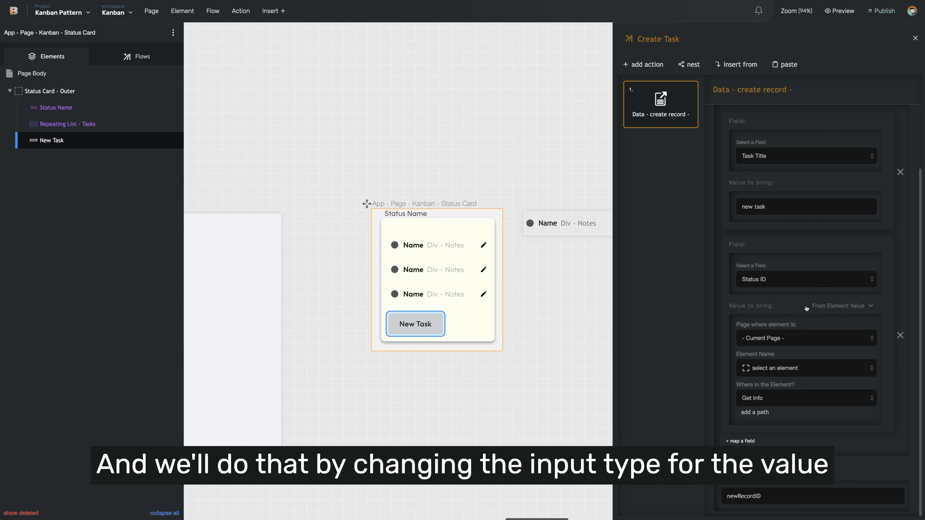
click(836, 307)
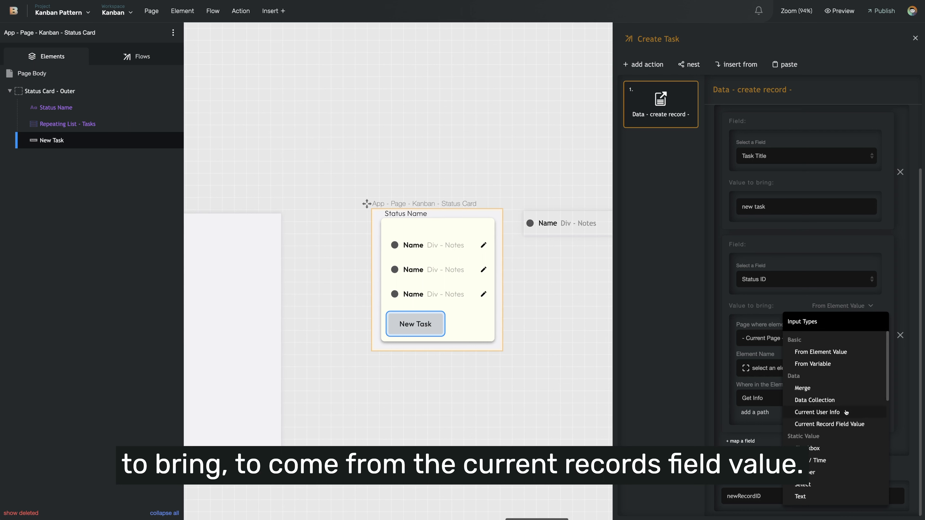
click(842, 424)
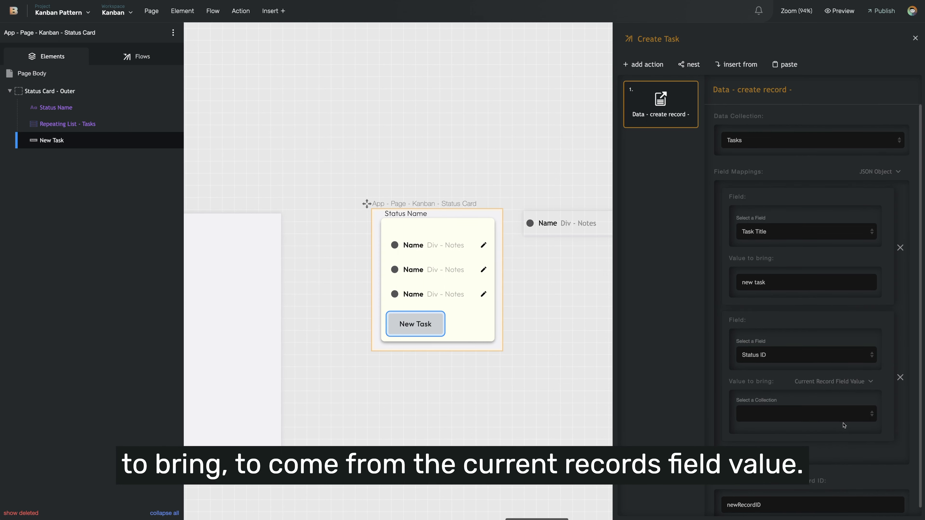
click(771, 415)
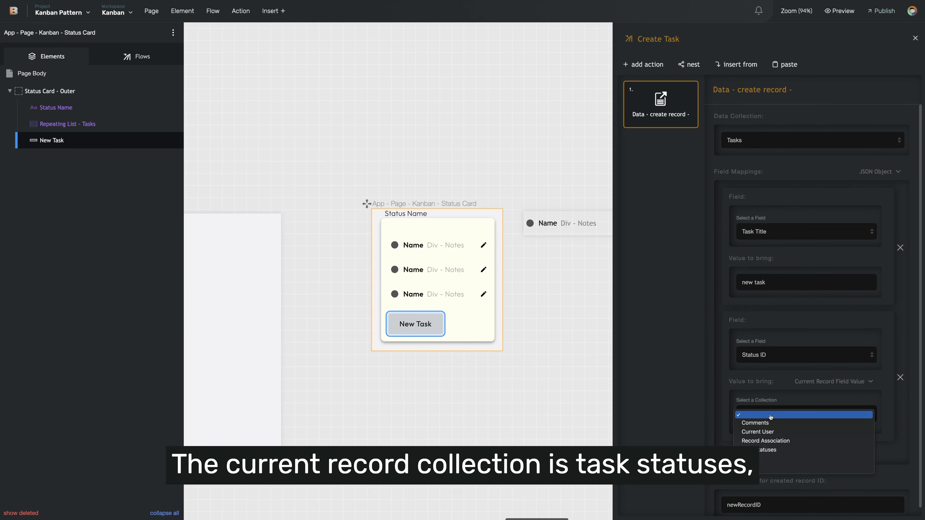
click(767, 451)
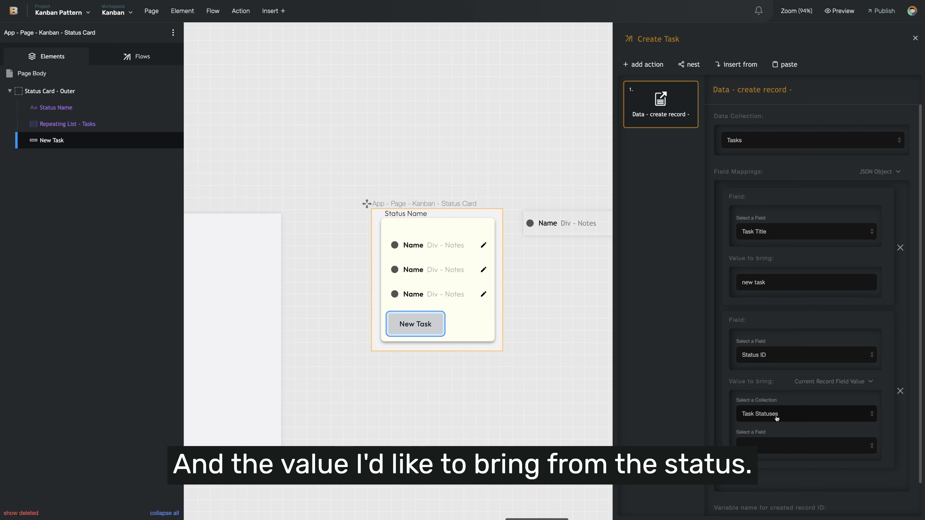
click(787, 445)
click(779, 485)
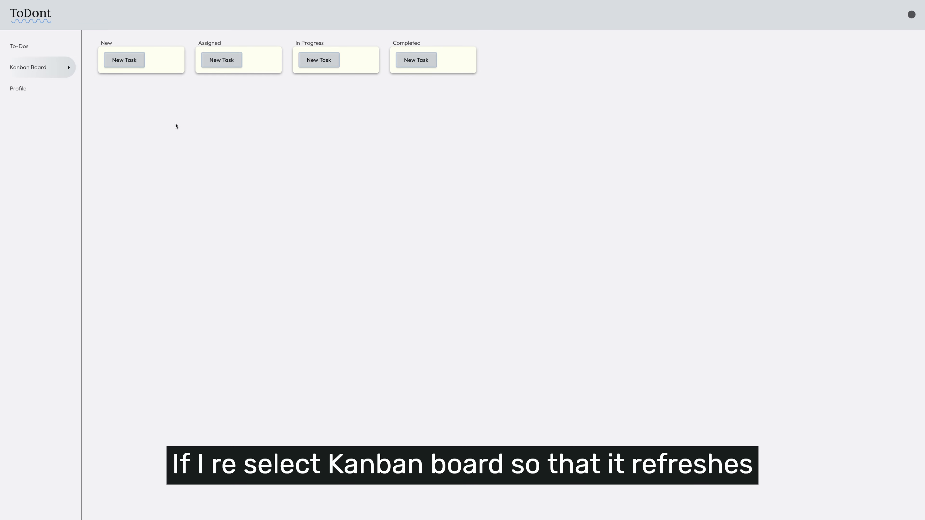
- Reload the Kanban Board page in the running ToDont app to check for newly created tasks
click(46, 69)
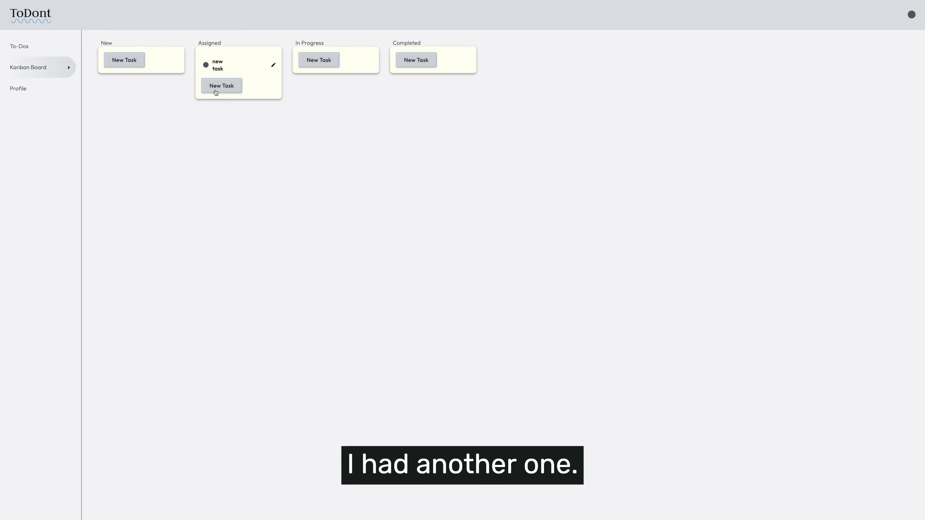
click(32, 67)
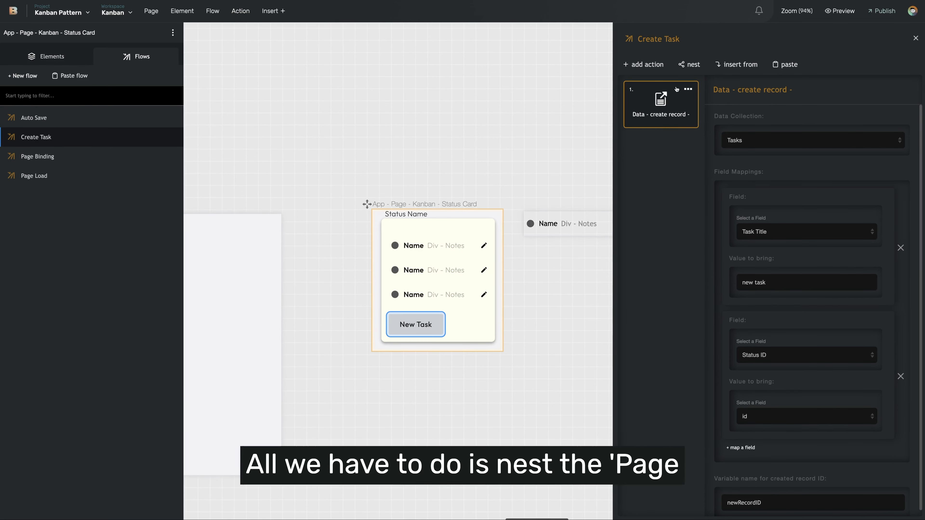
- Nest the Page Binding flow after the create record action in the Create Task flow
click(684, 66)
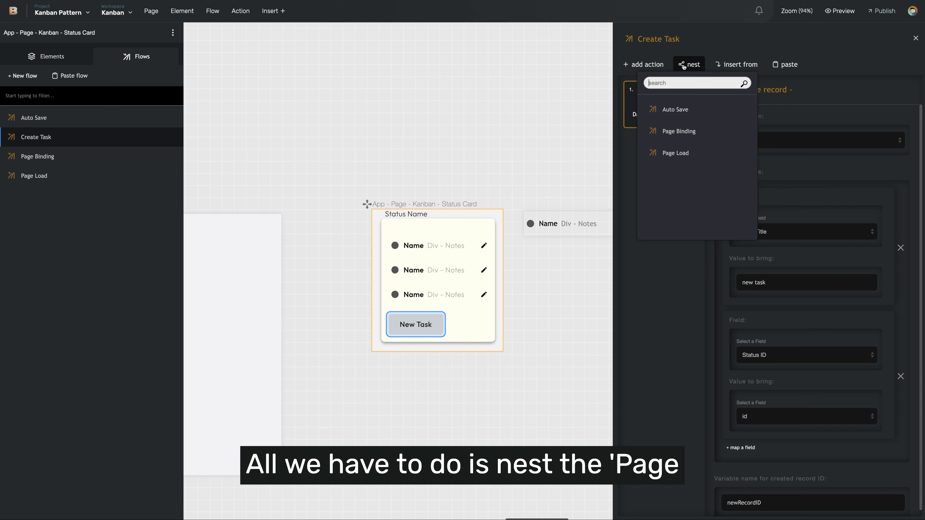
click(685, 131)
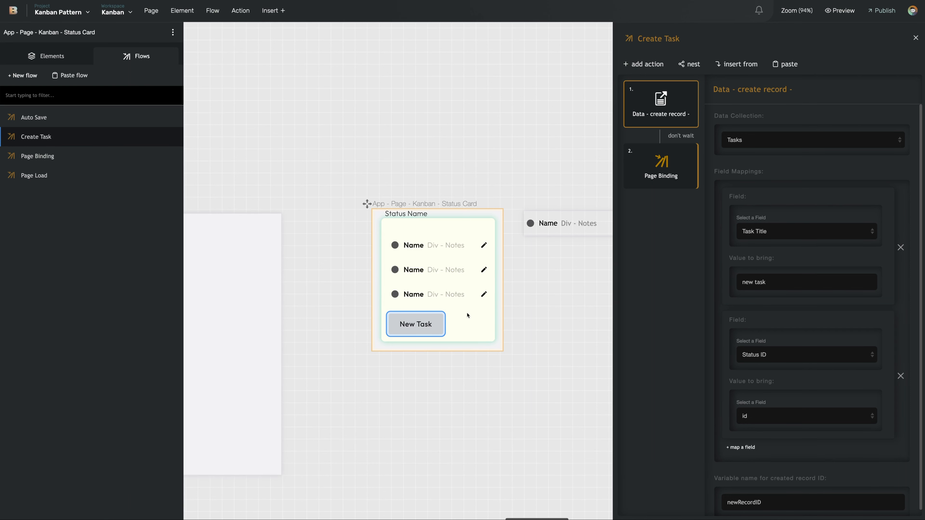
- Examine the Tasks repeating list's data collection settings and its AND filter on the Status Card page
click(435, 276)
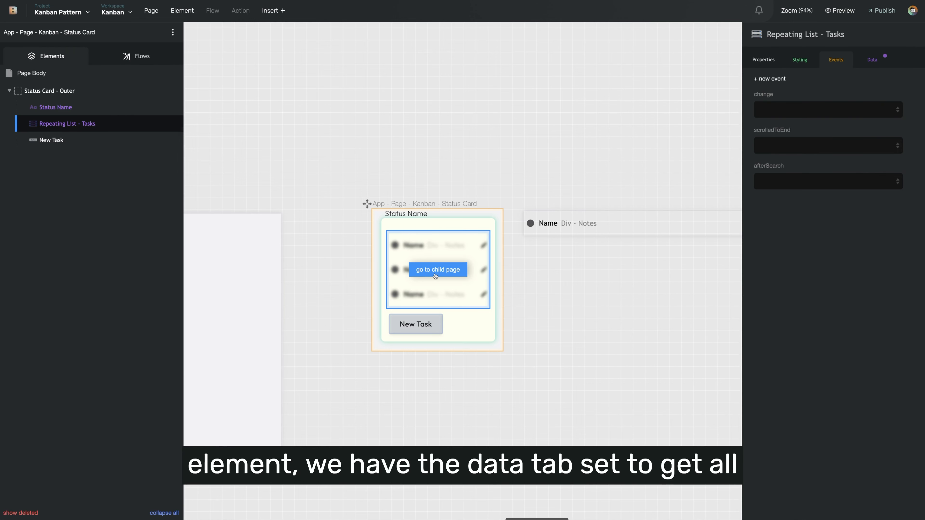
click(874, 59)
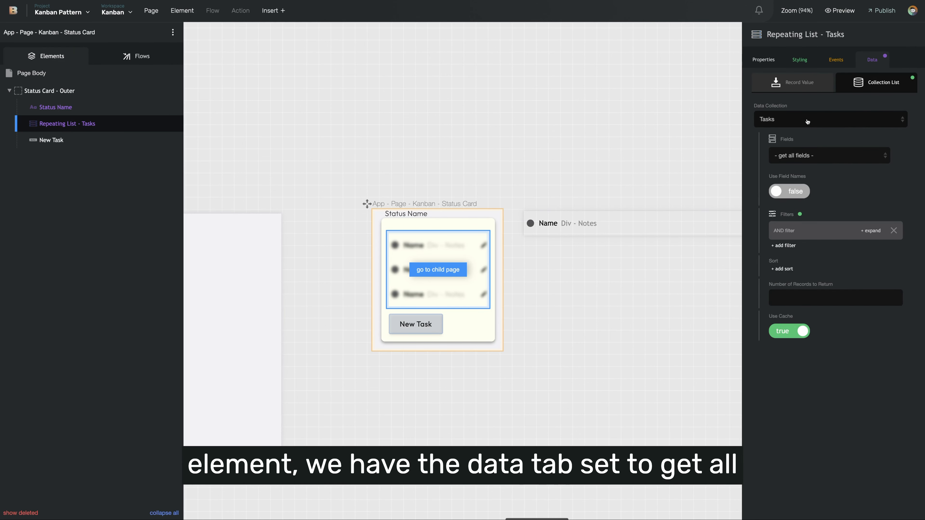
click(808, 229)
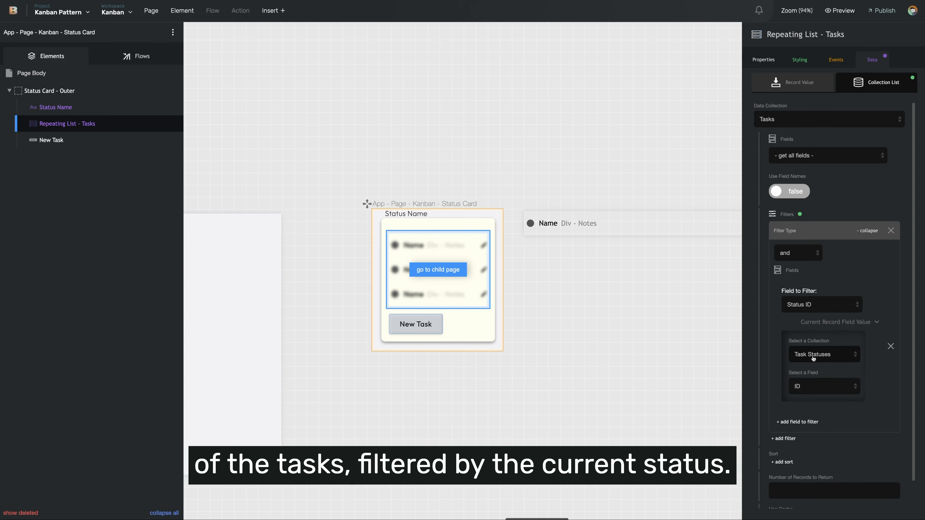
click(826, 230)
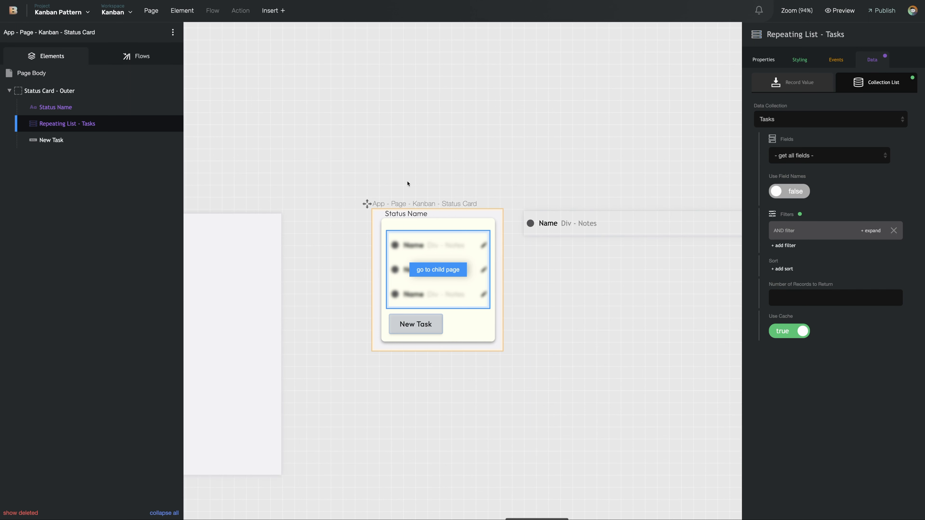
- Reopen the New Task button's Create Task flow and set the link between create record and Page Binding to wait
click(411, 320)
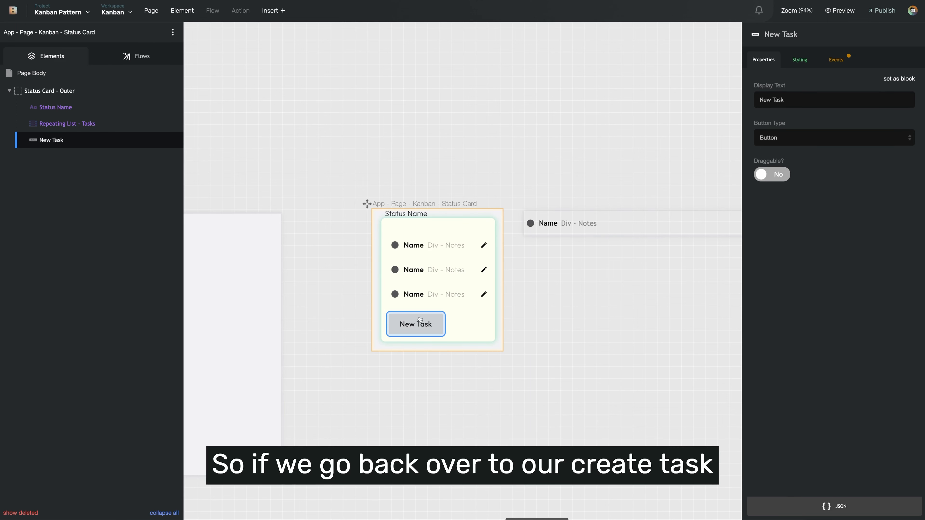
click(835, 59)
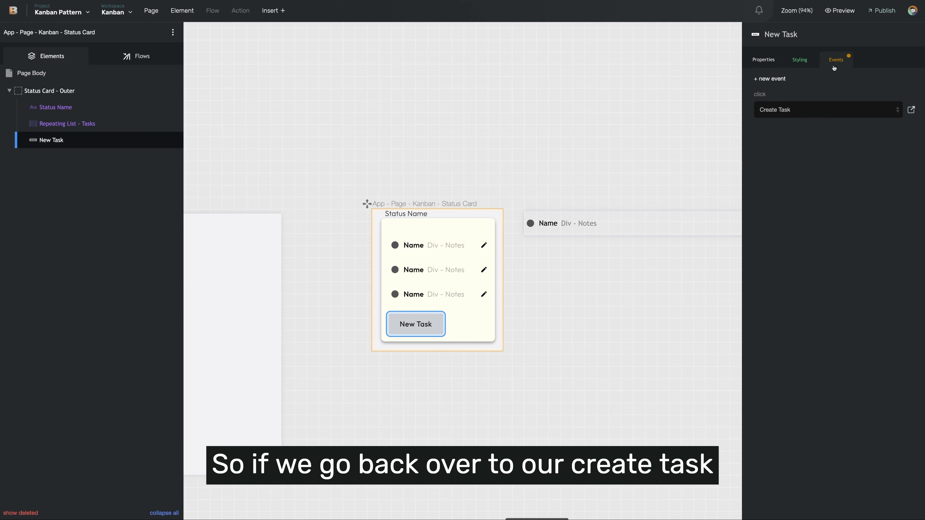
click(911, 110)
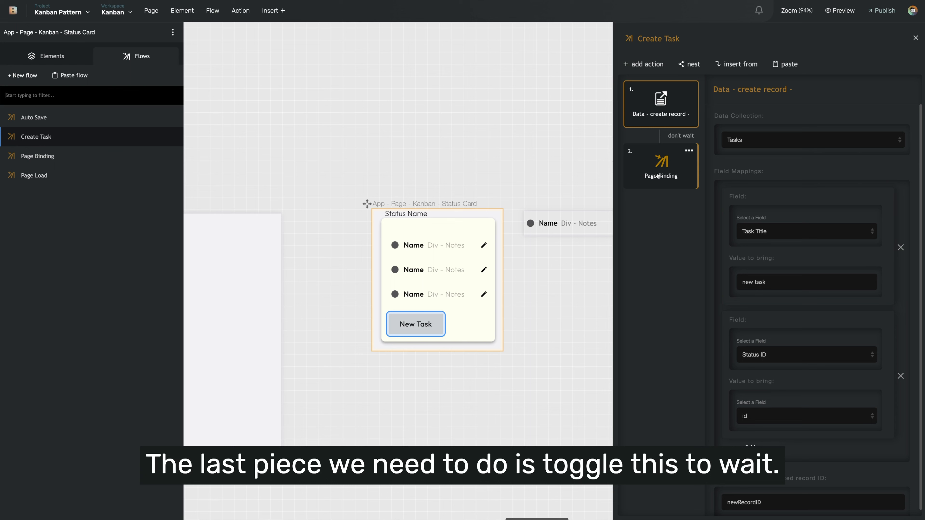
click(690, 135)
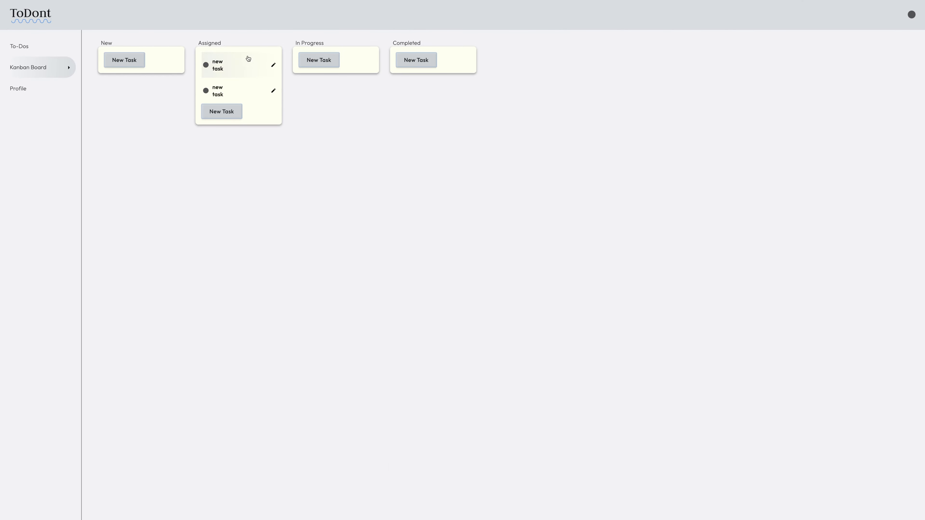
- Add a new task to the Assigned column and one to the New column in the running ToDont app
click(232, 114)
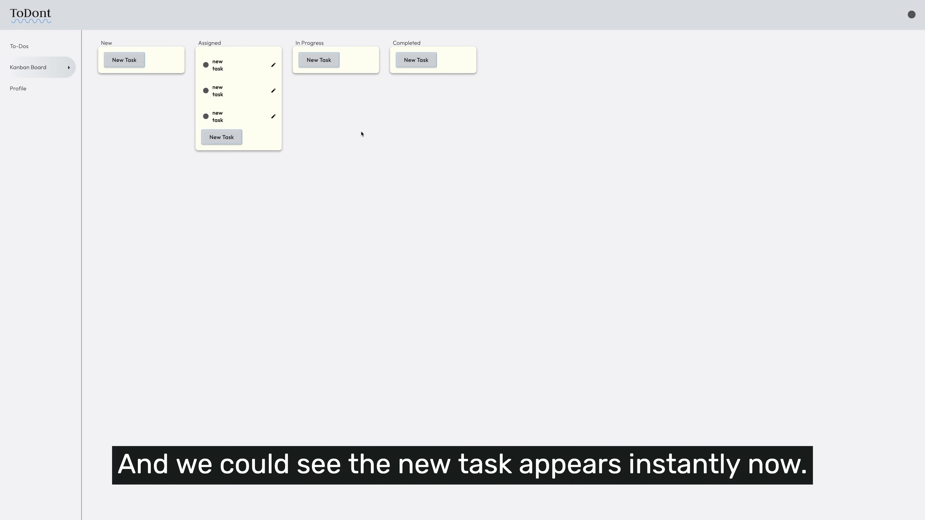
click(116, 63)
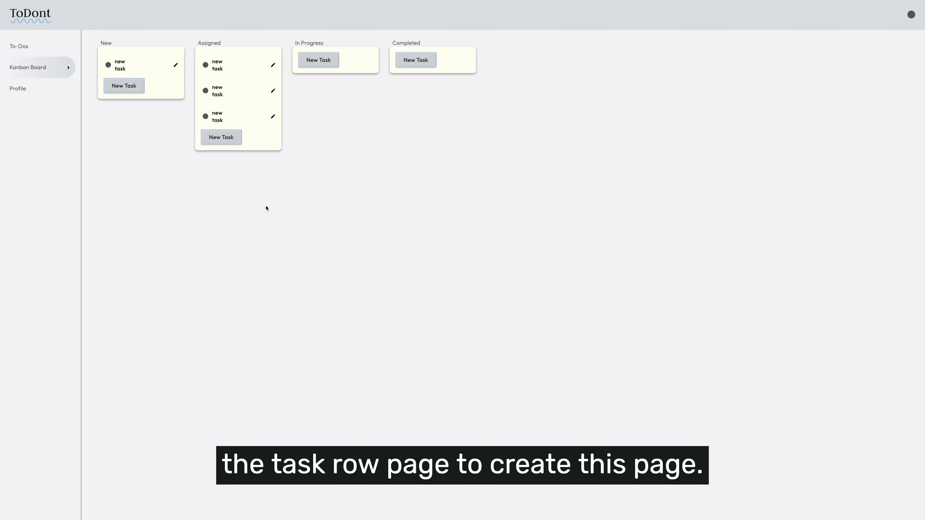
- Rename the last task in the Assigned column "My new task to take a look at" and close its detail popup
click(251, 117)
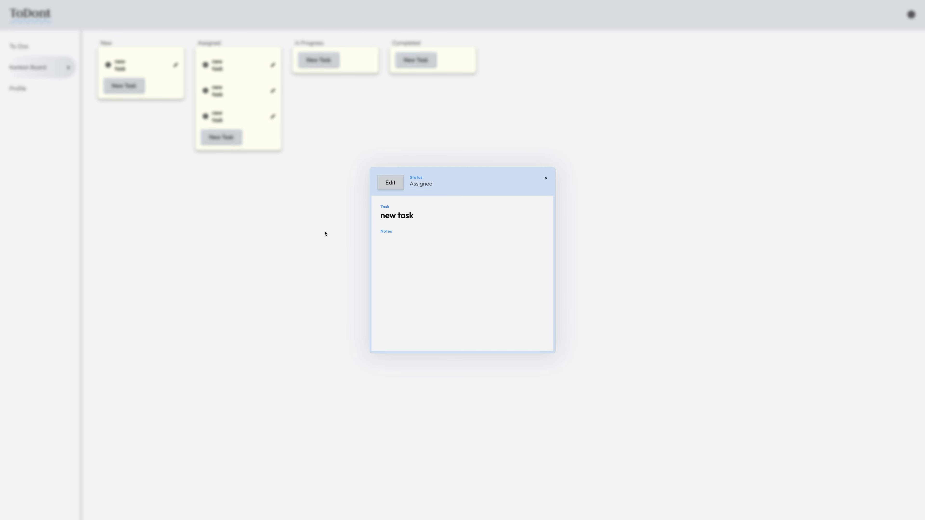
click(385, 186)
click(406, 218)
triple_click(405, 218)
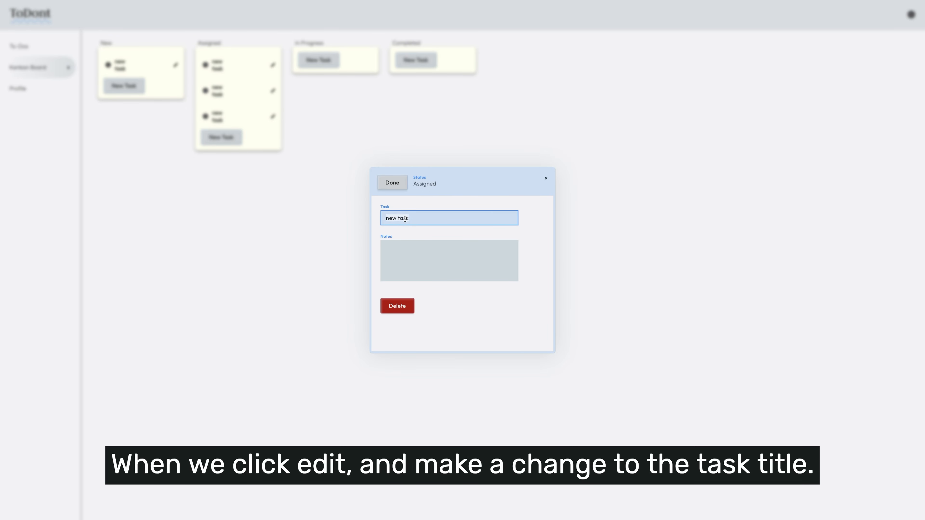
text(My n)
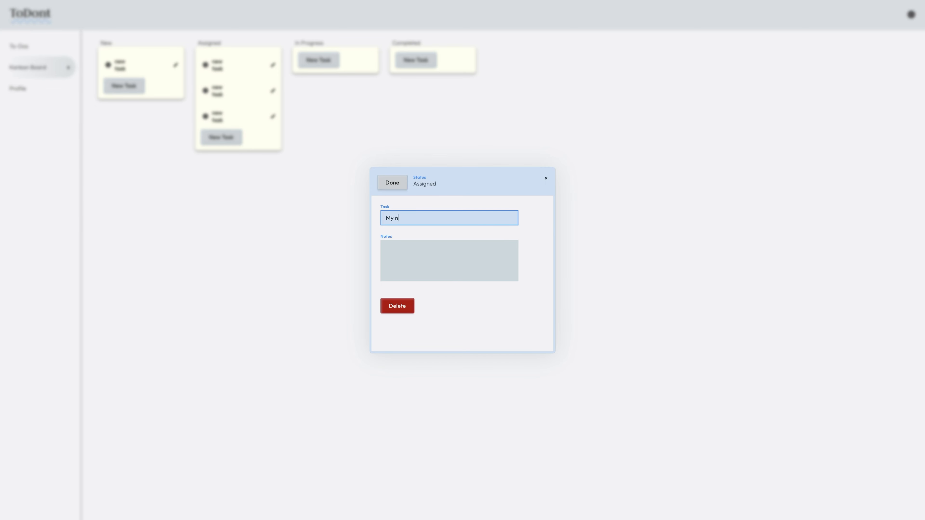
text(ew task to take a look at)
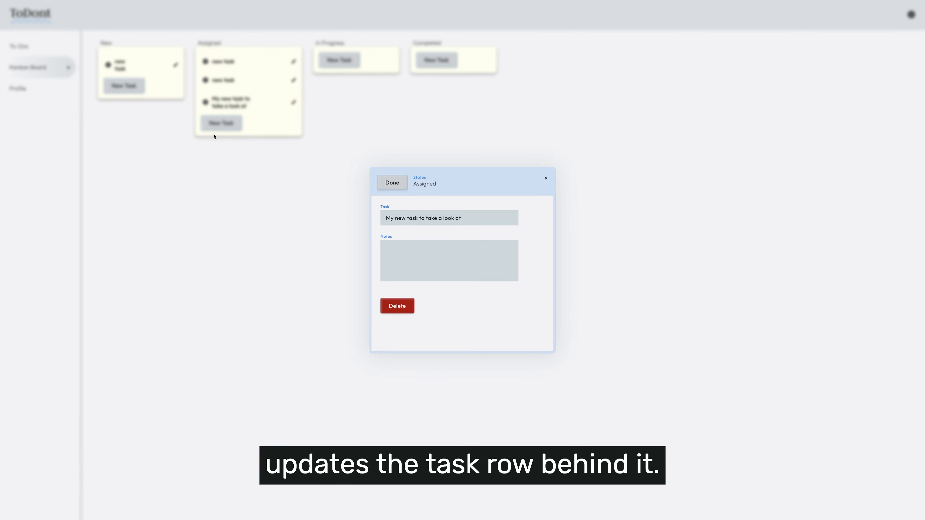
click(387, 185)
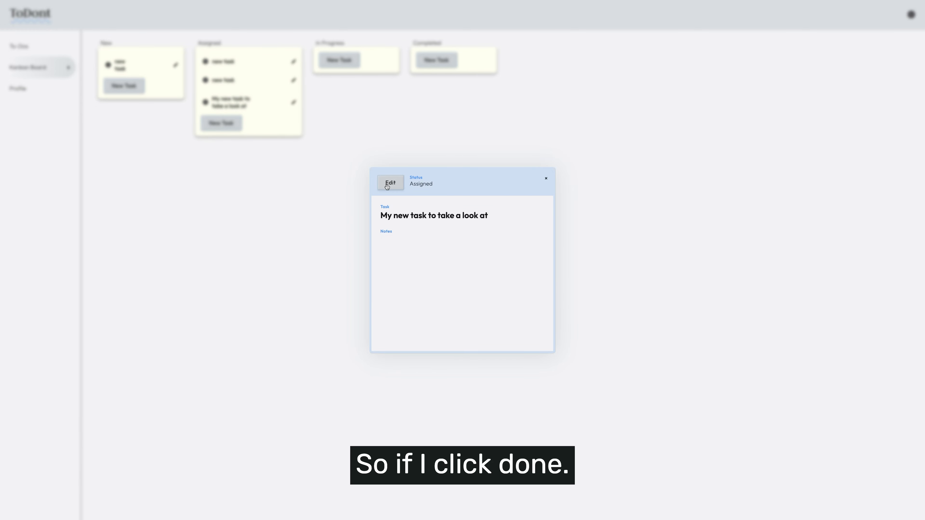
click(312, 145)
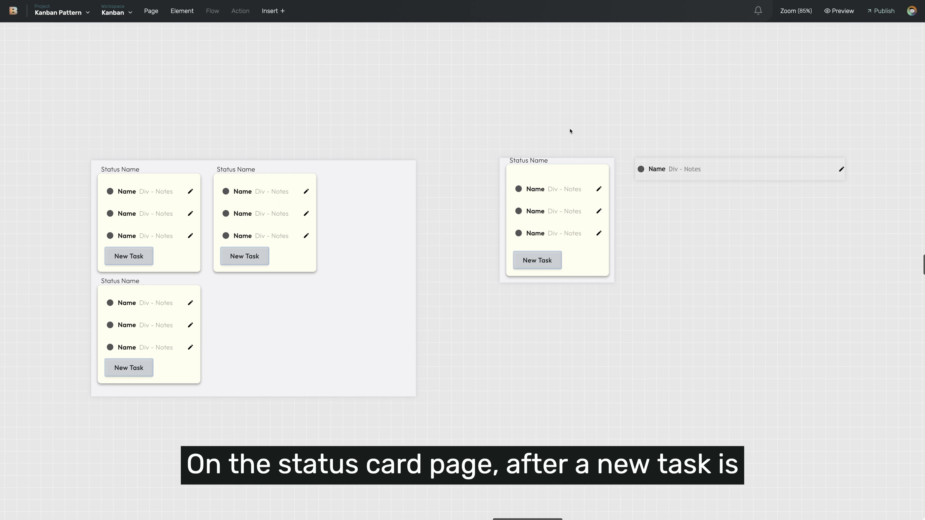
- Review the actions in the Create Task flow attached to the Status Card's New Task button in the studio
click(557, 270)
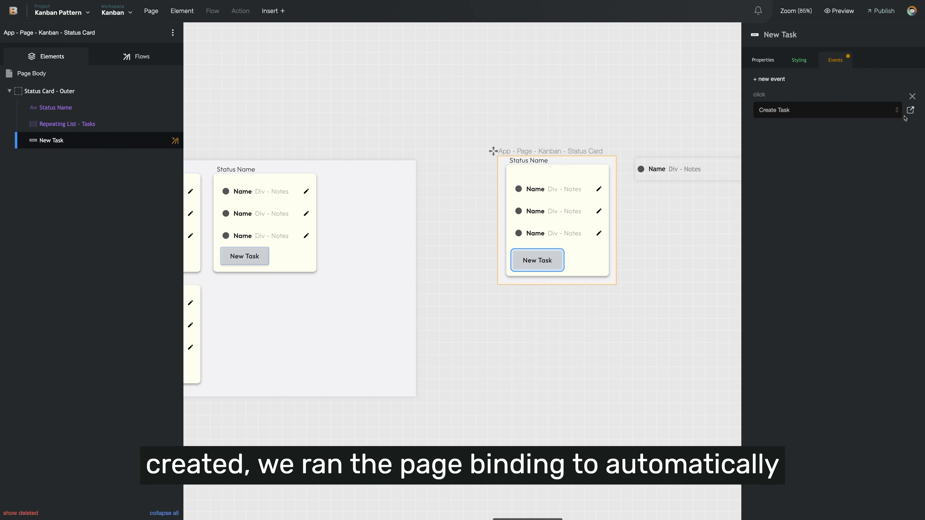
click(910, 110)
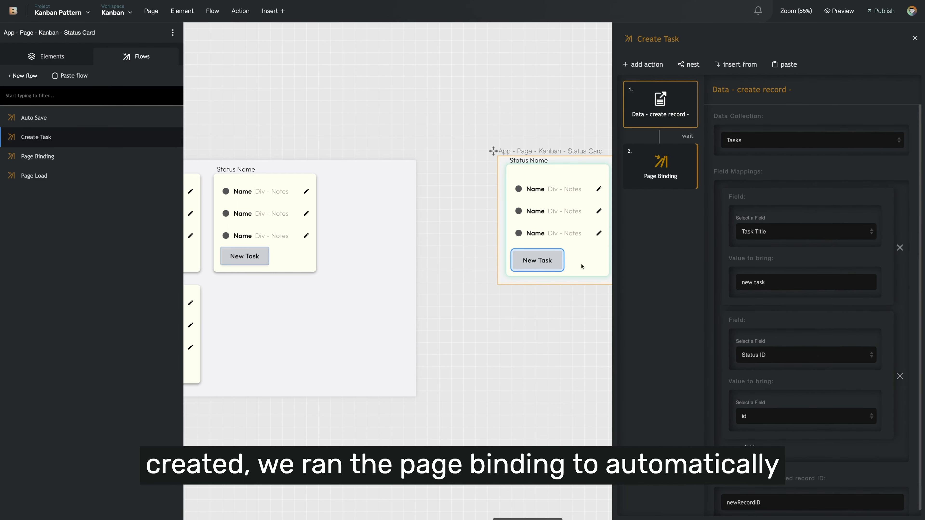
scroll(539, 77, right, 1)
scroll(538, 78, right, 10)
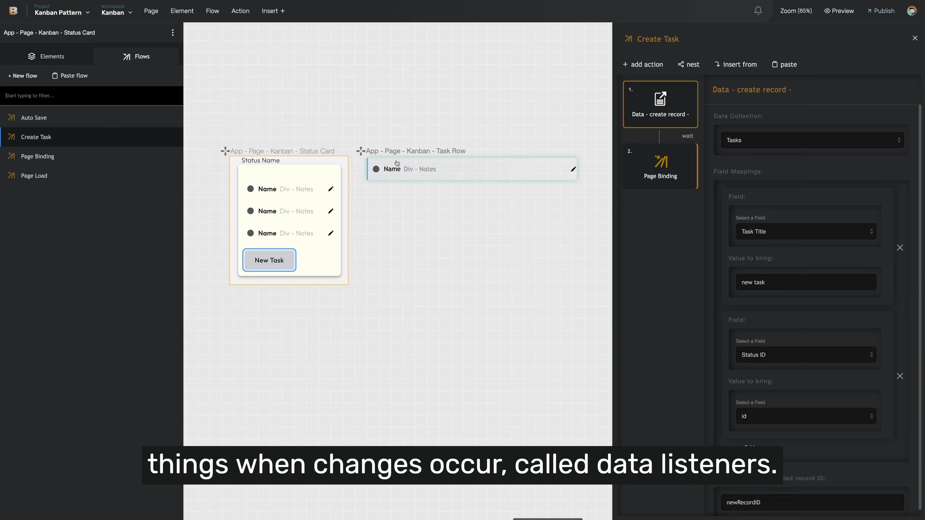
- Examine the Task Row page's flows and its data listener settings, including the available limiter options
click(348, 140)
click(389, 161)
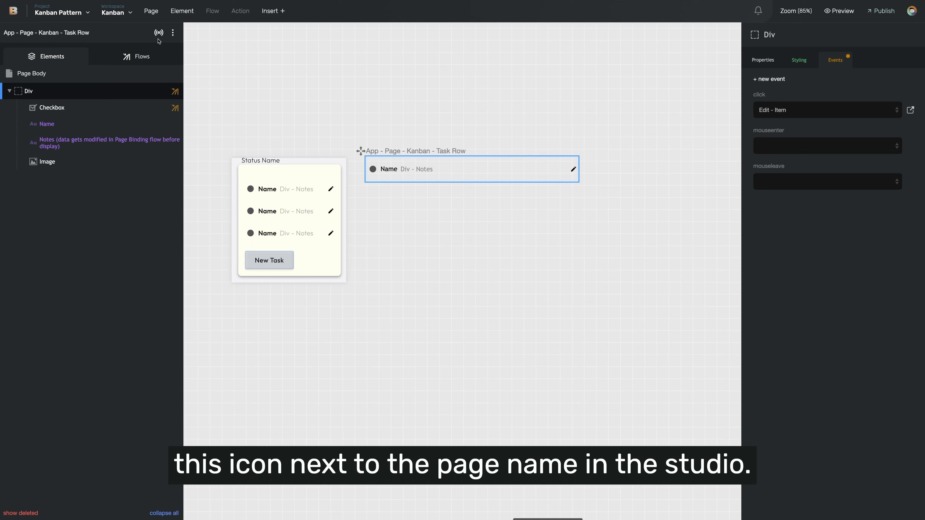
click(140, 57)
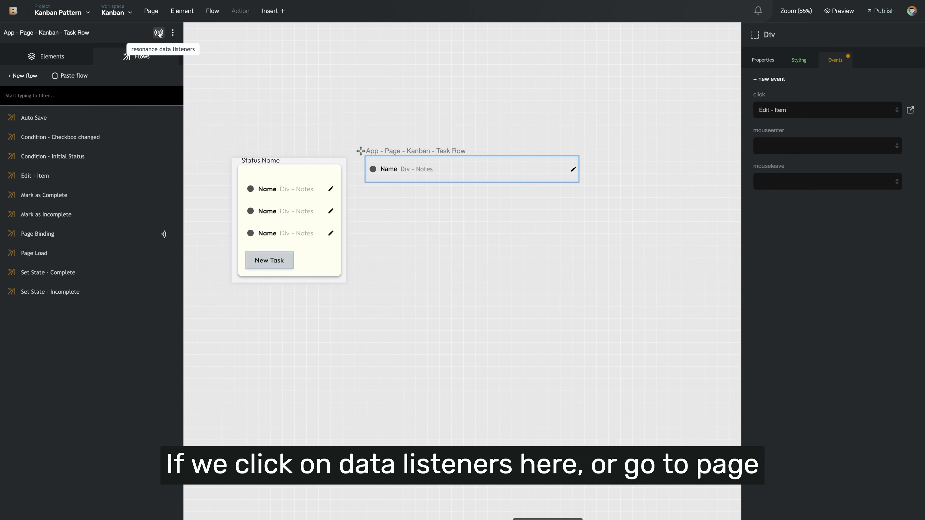
click(173, 32)
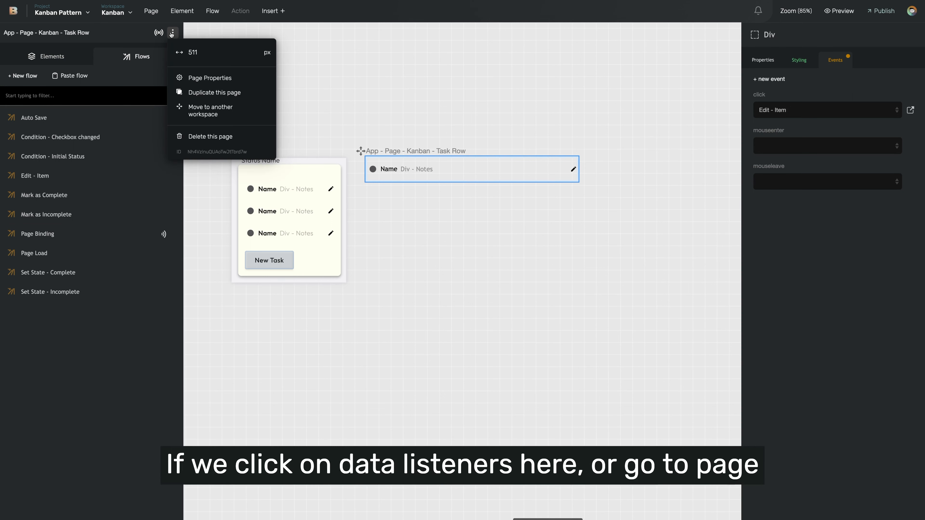
click(200, 78)
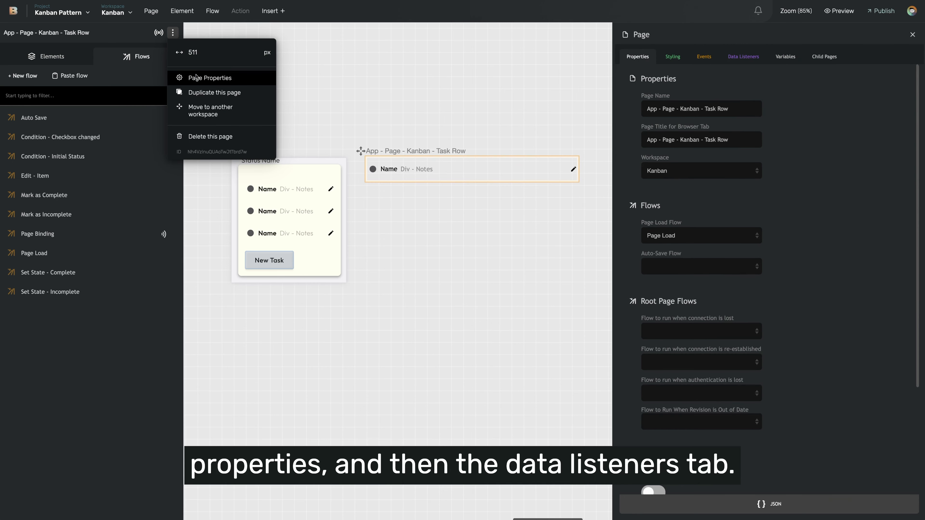
click(744, 57)
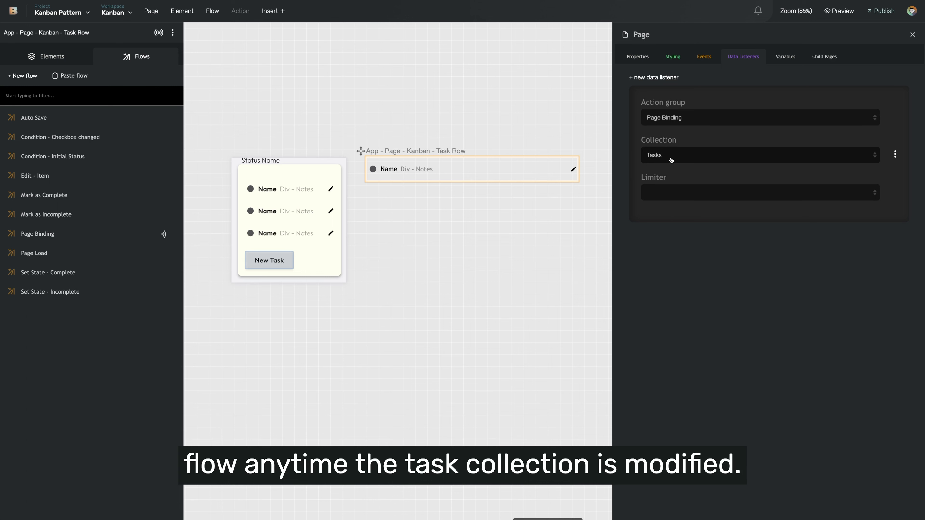
click(679, 194)
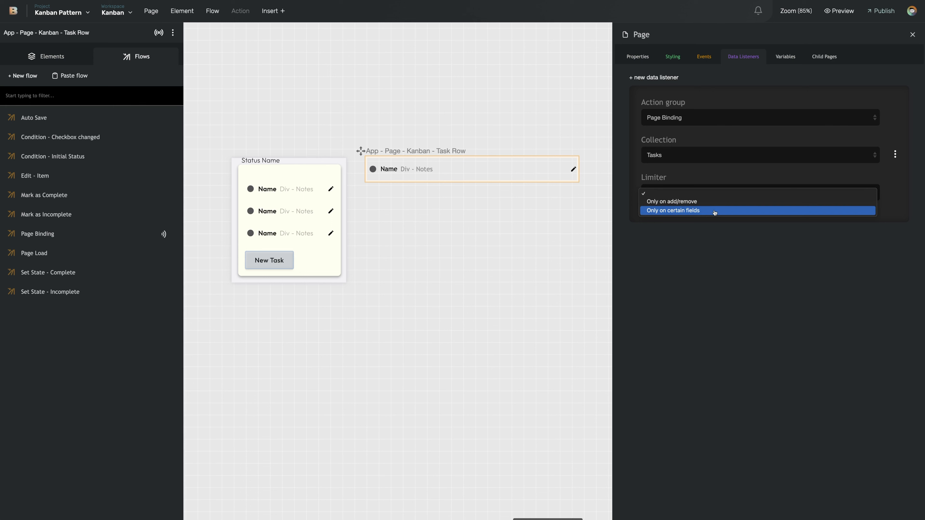
click(640, 241)
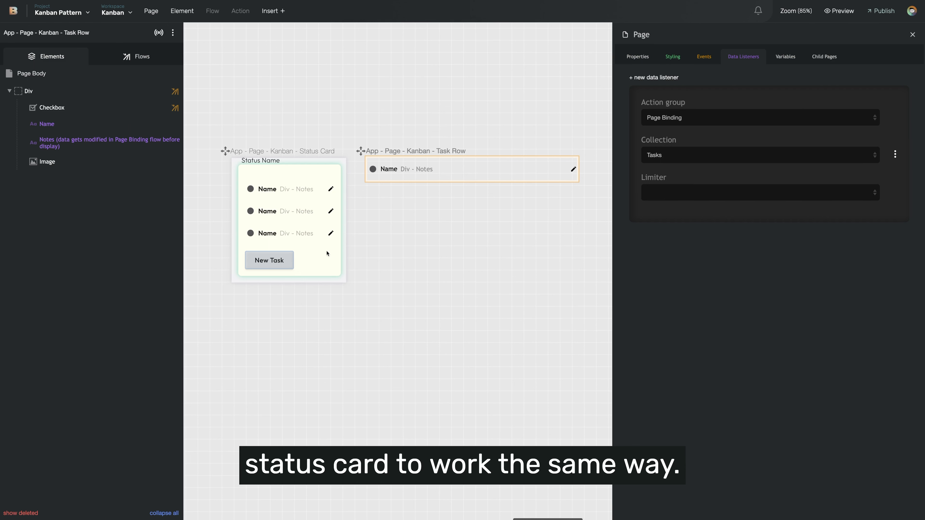
- Remove the nested Page Binding flow from the Status Card's Create Task flow
click(302, 261)
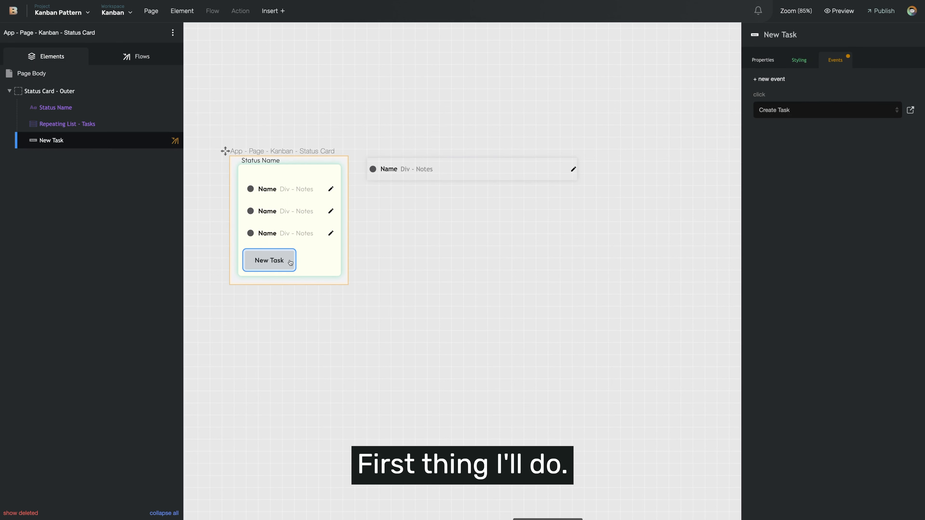
click(911, 109)
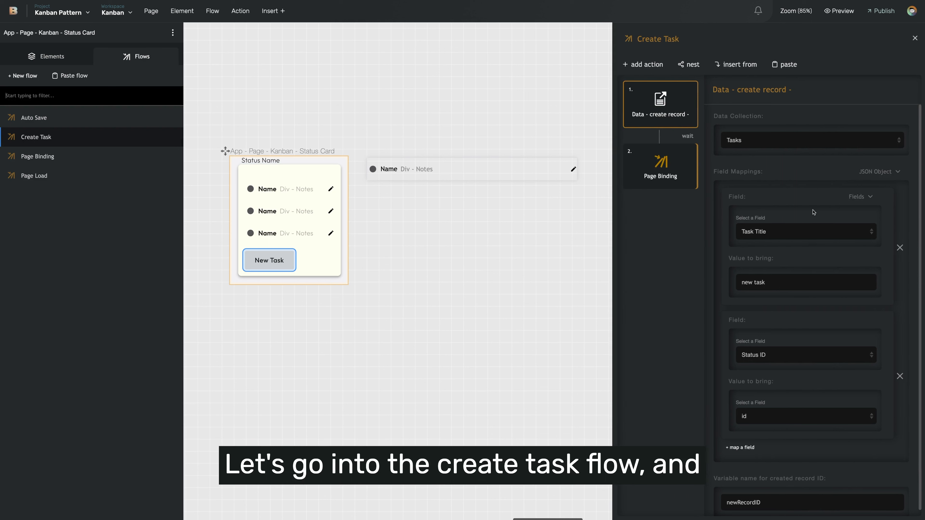
click(688, 152)
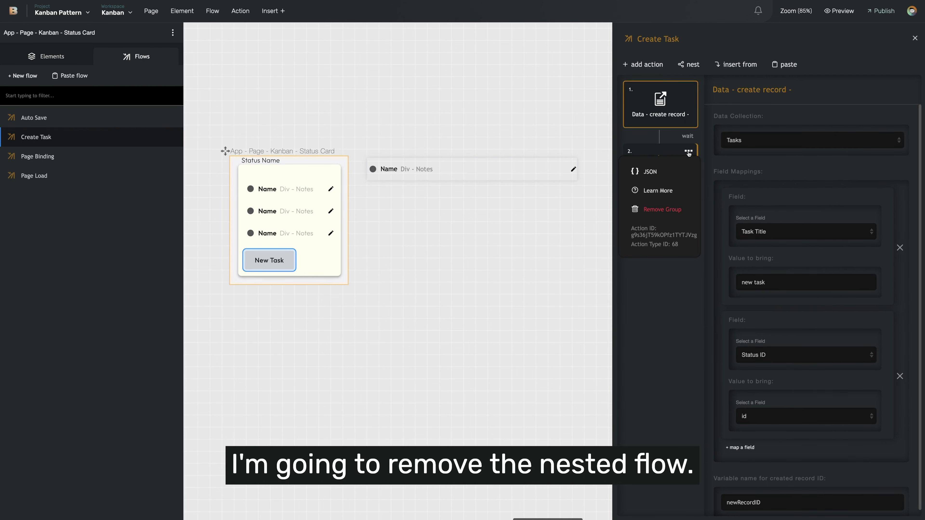
click(665, 211)
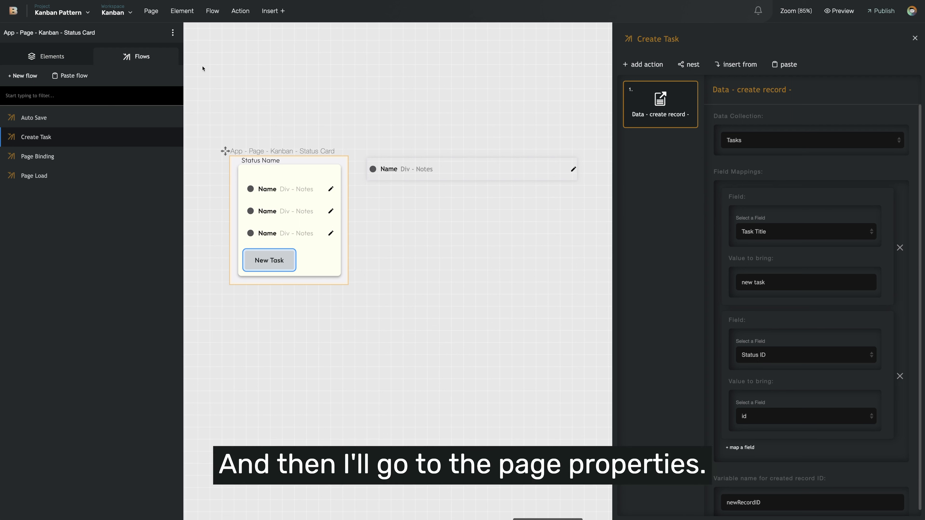
- Start a new data listener on the Status Card page that runs the Page Binding flow
click(173, 32)
click(192, 77)
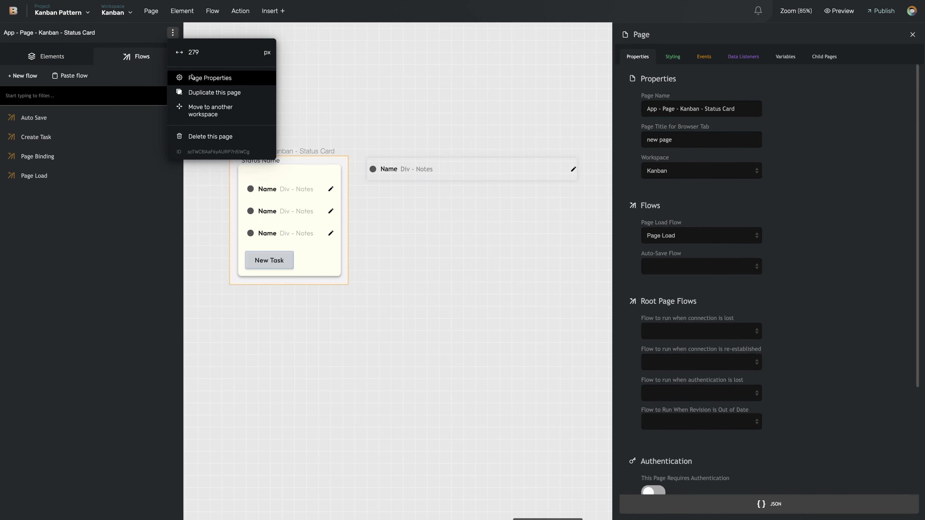
click(731, 59)
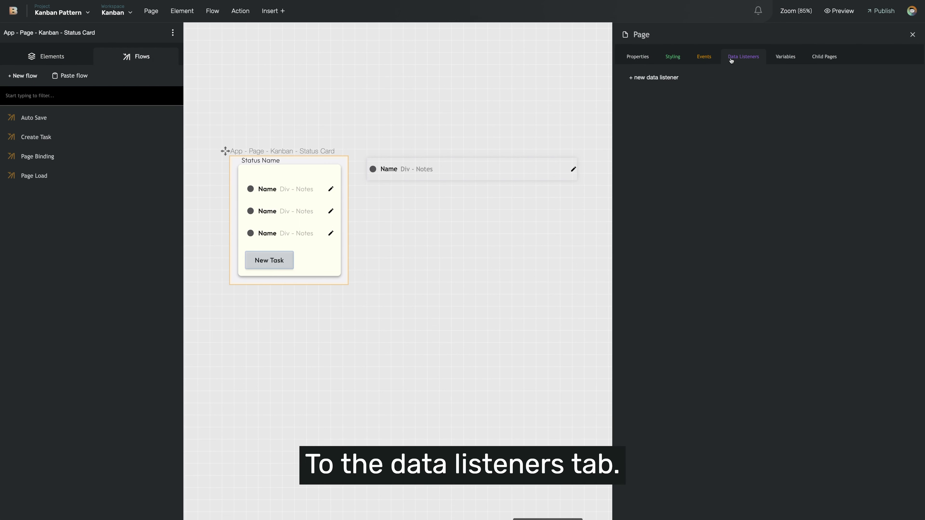
click(651, 78)
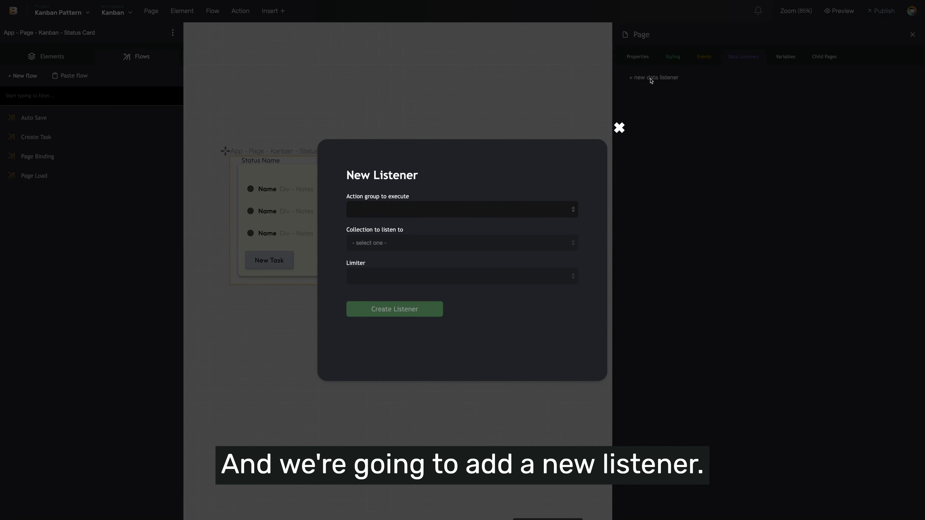
click(419, 206)
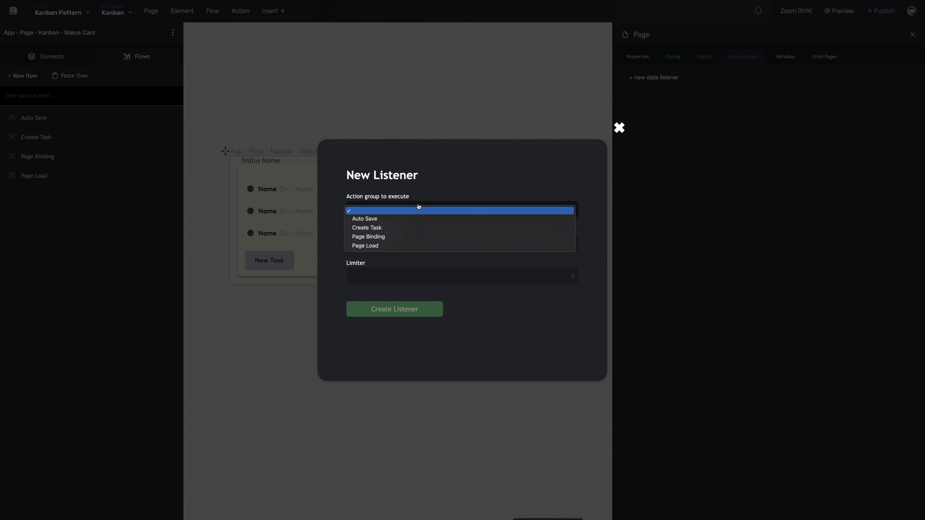
click(434, 207)
click(429, 210)
click(425, 237)
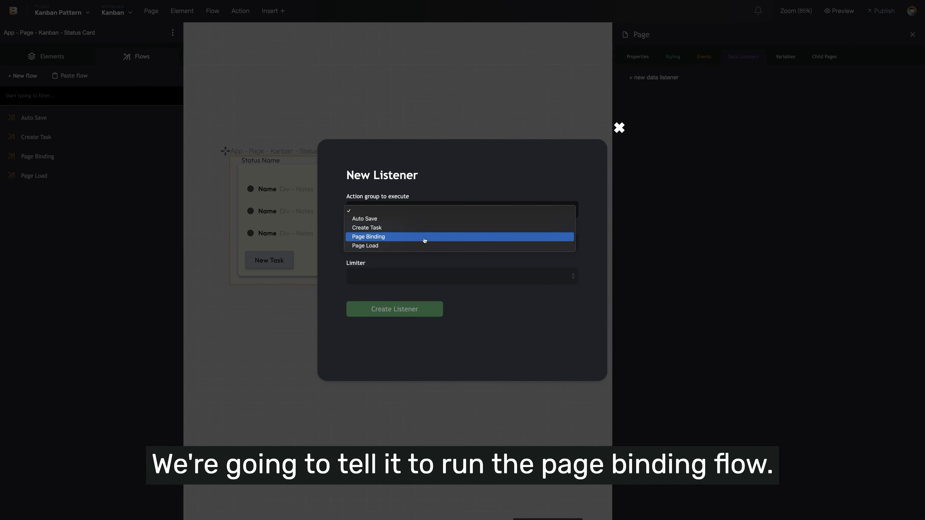
- Create the listener on the Tasks collection with the "Only on add/remove" limiter, and test it in the preview by adding an In Progress task
click(414, 243)
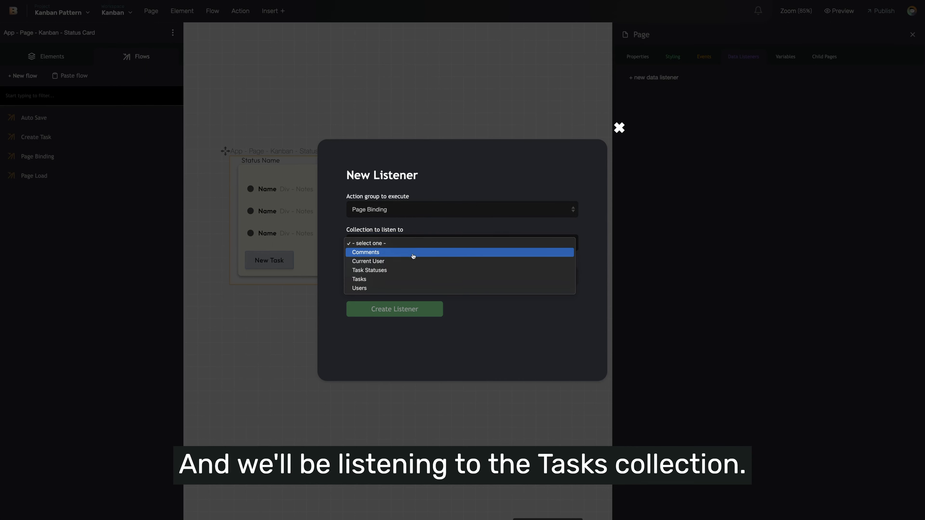
click(411, 279)
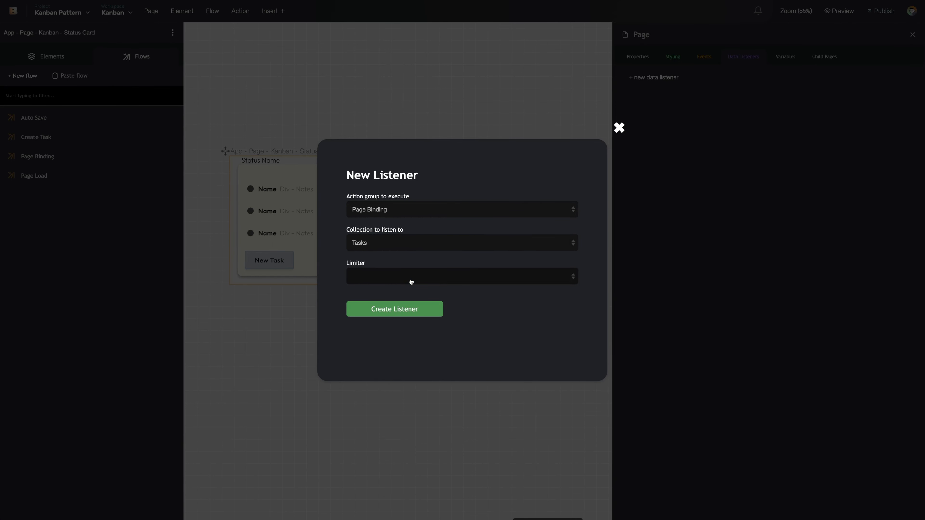
click(416, 279)
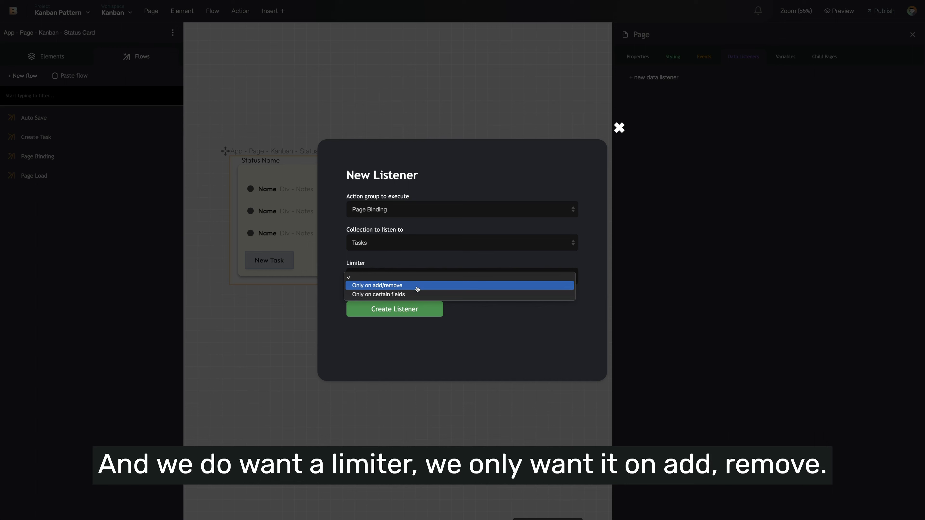
click(375, 286)
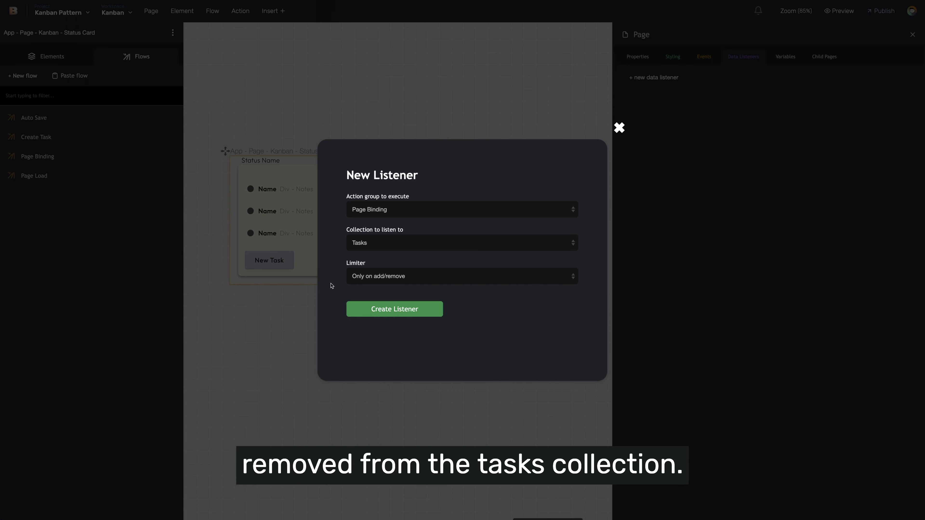
click(376, 309)
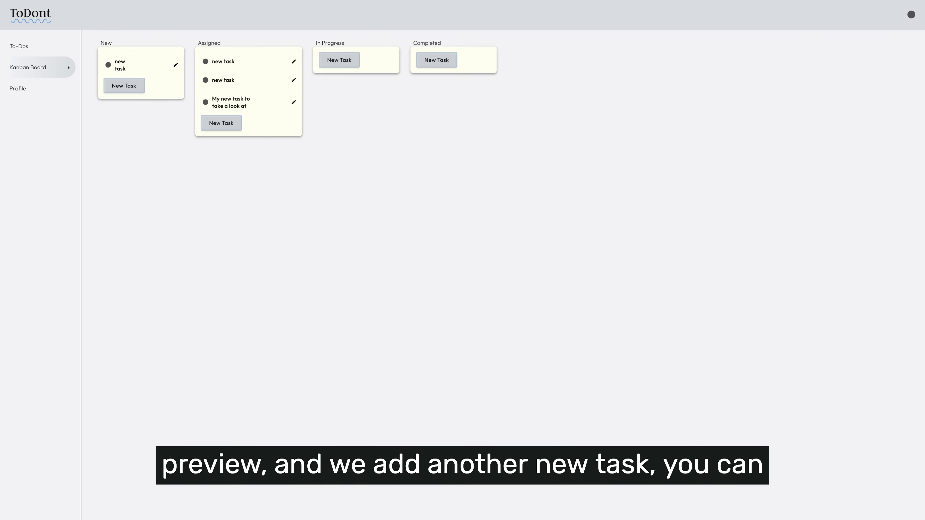
click(348, 64)
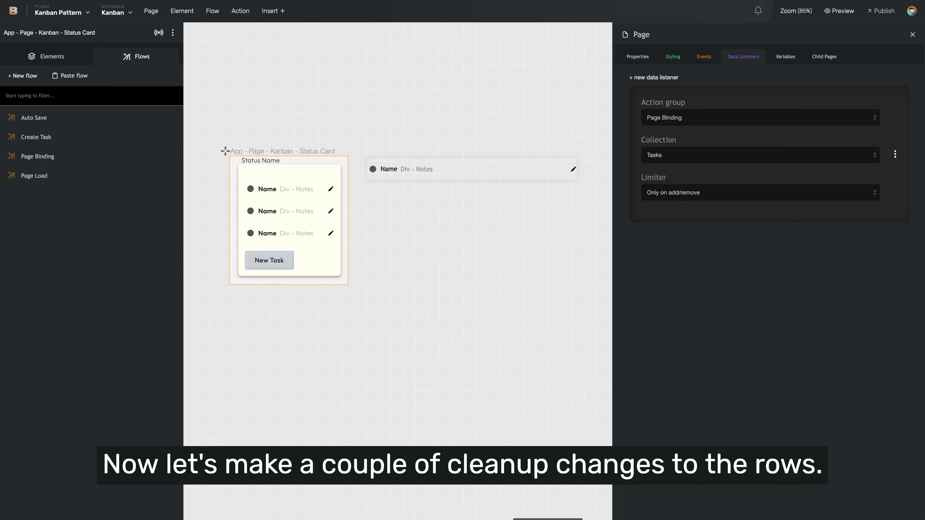
- Delete the Notes element and the pencil image from the Task Row page
click(407, 170)
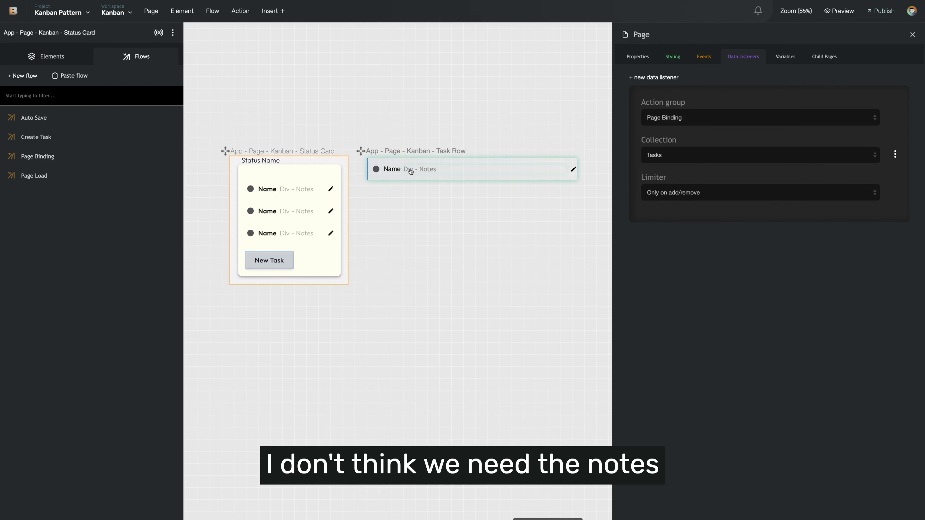
click(410, 171)
mouse_move(169, 146)
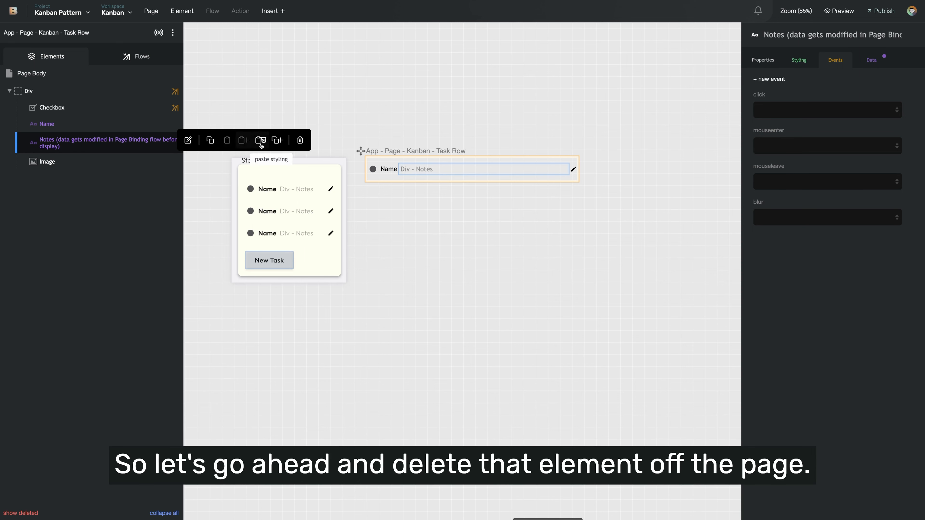
click(300, 140)
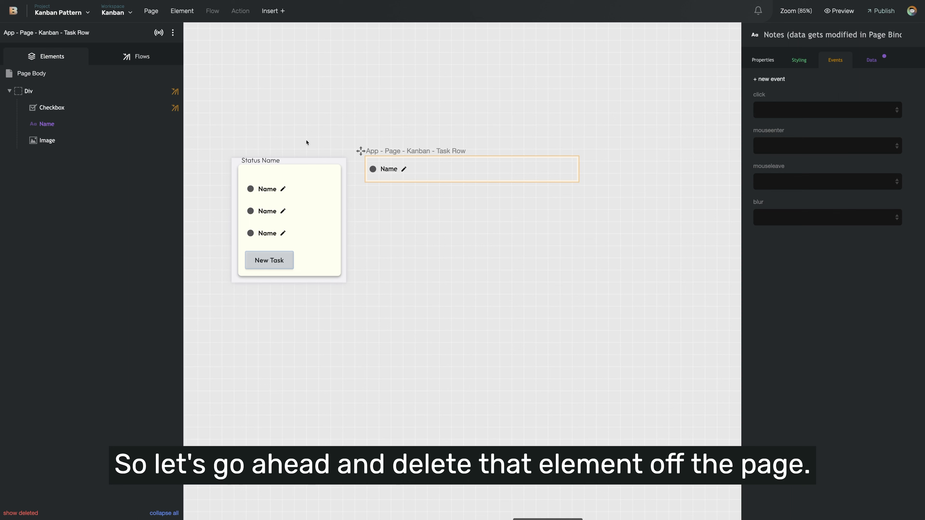
mouse_move(162, 140)
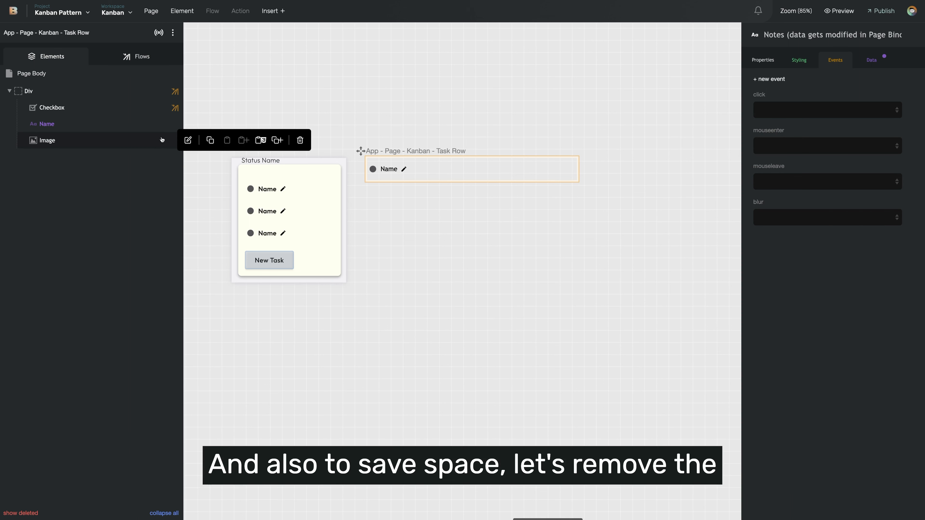
click(303, 143)
- In the kanban preview, rename the second task in the Assigned column "This is a changed title"
key(ctrl+Tab)
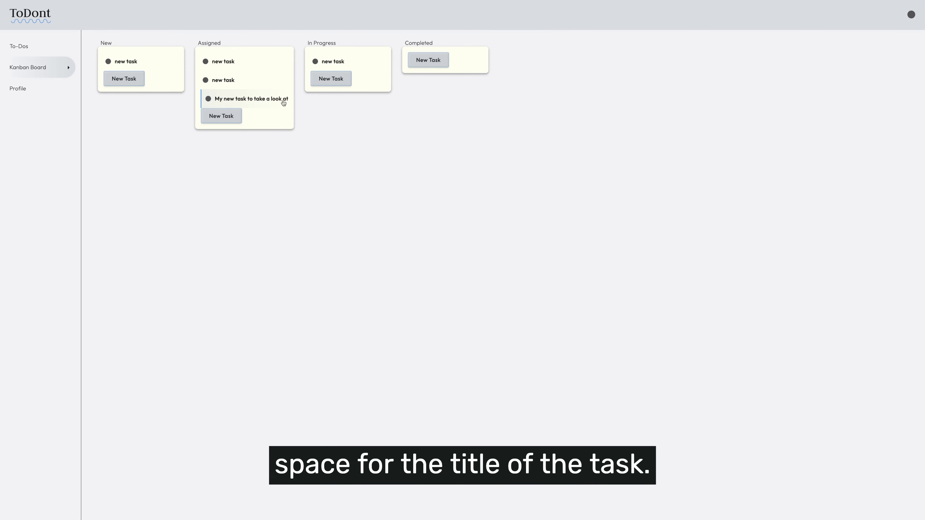
click(240, 80)
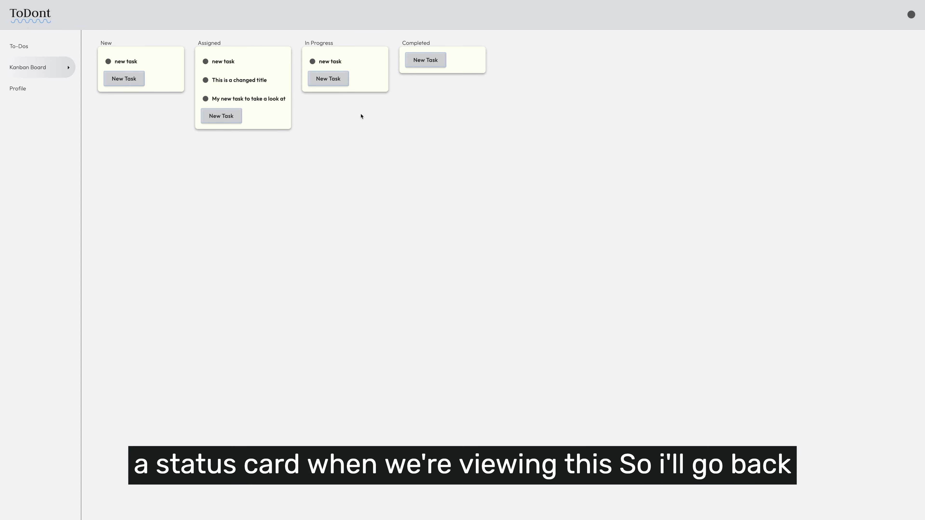
- Return to the studio and delete the checkbox from the Task Row page
click(182, 0)
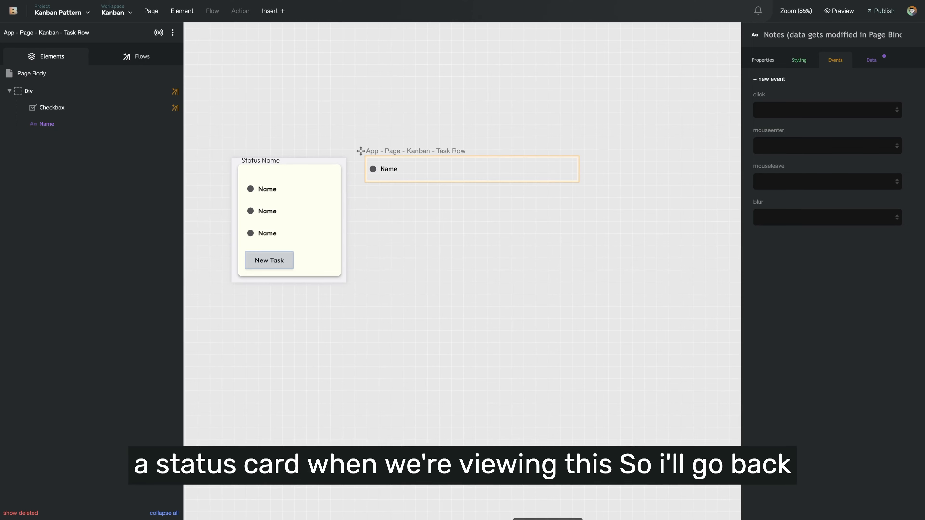
click(374, 171)
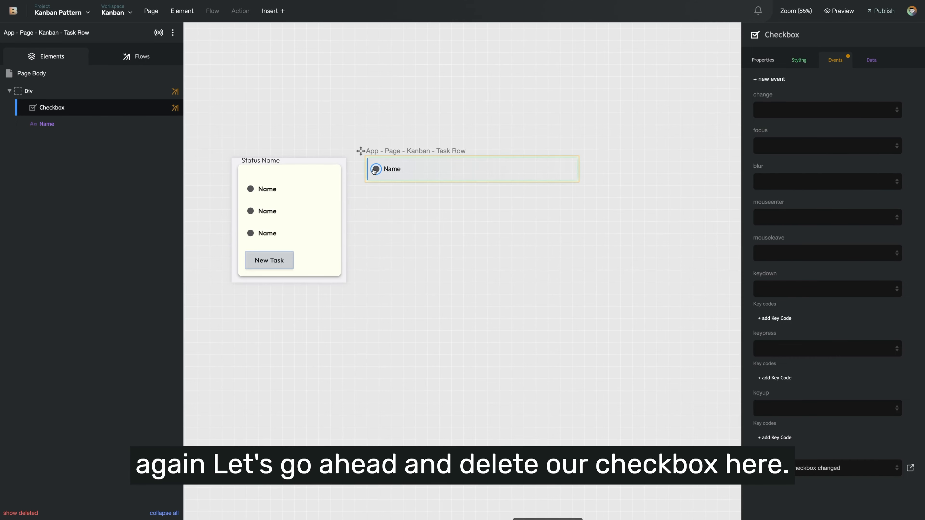
mouse_move(156, 107)
key(Delete)
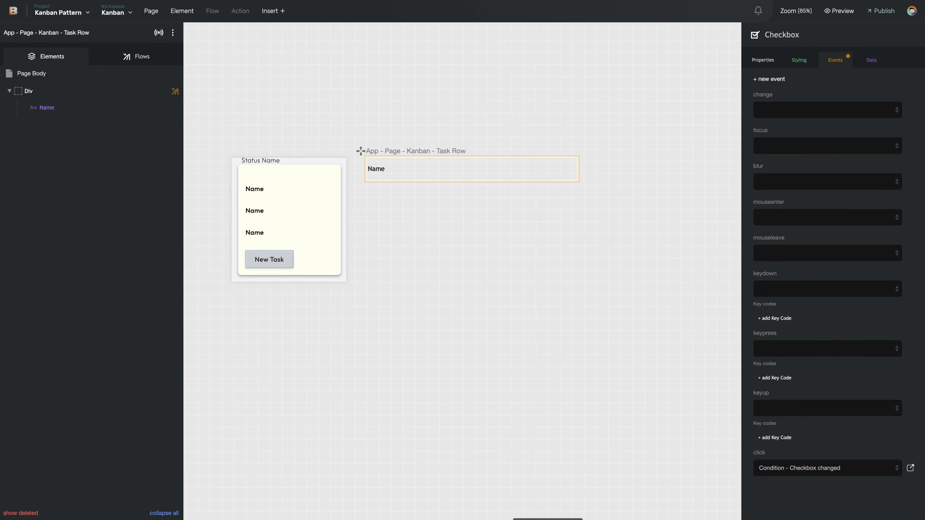